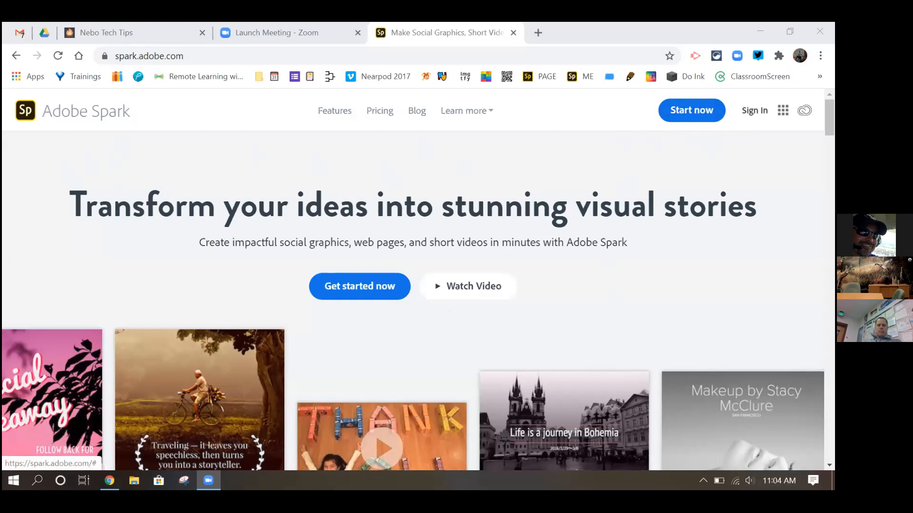
Sign in to Adobe Spark with a school account, continuing with Google and choosing the Enterprise ID account
{"action": "left_click", "coordinate": [710, 114]}
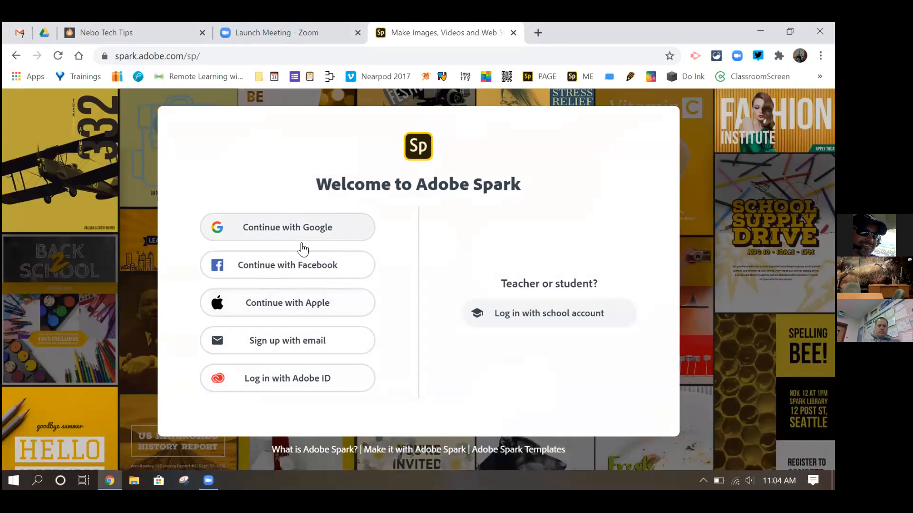
{"action": "left_click", "coordinate": [545, 322]}
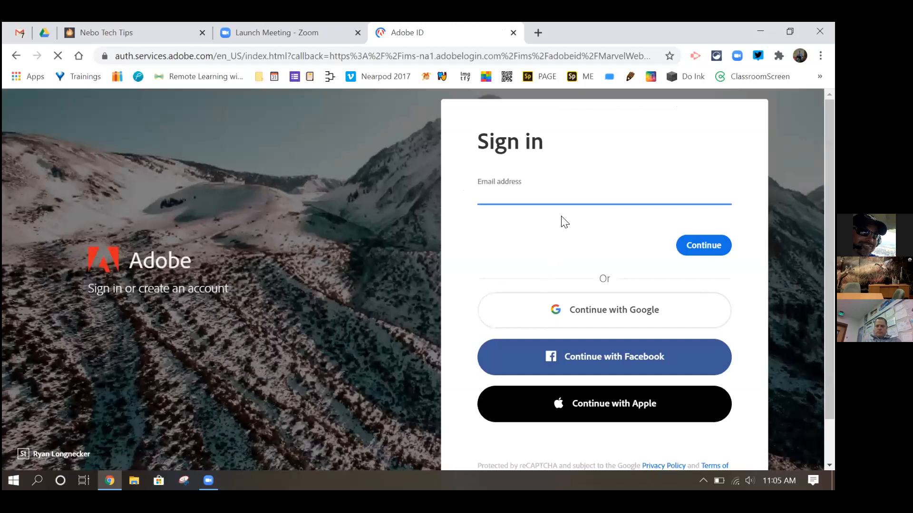
{"action": "left_click", "coordinate": [596, 314]}
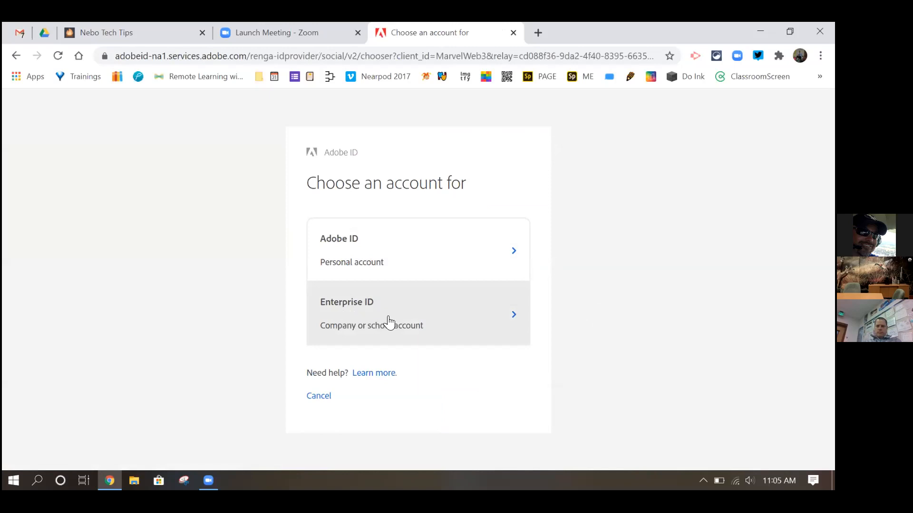
{"action": "left_click", "coordinate": [373, 309]}
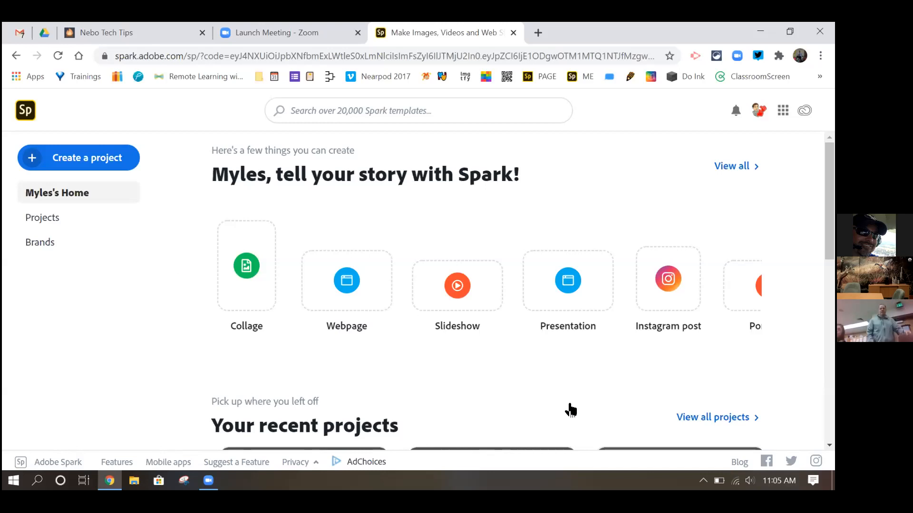
{"action": "mouse_move", "coordinate": [414, 362]}
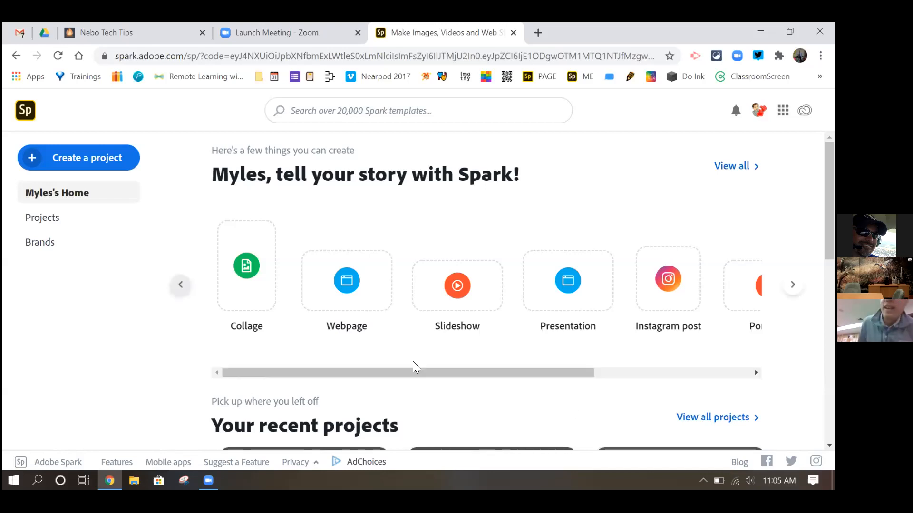
{"action": "scroll", "coordinate": [413, 361], "scroll_direction": "down", "scroll_amount": 10}
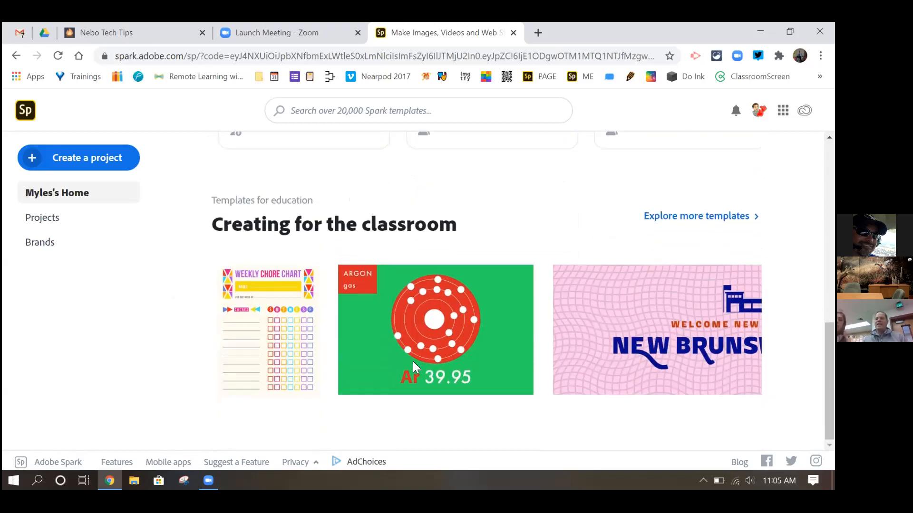
{"action": "scroll", "coordinate": [412, 361], "scroll_direction": "up", "scroll_amount": 10}
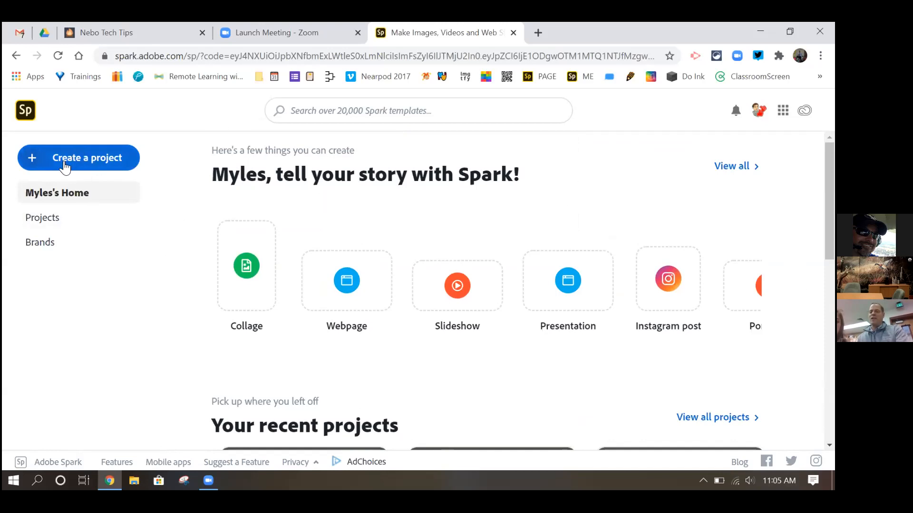
{"action": "left_click", "coordinate": [34, 161]}
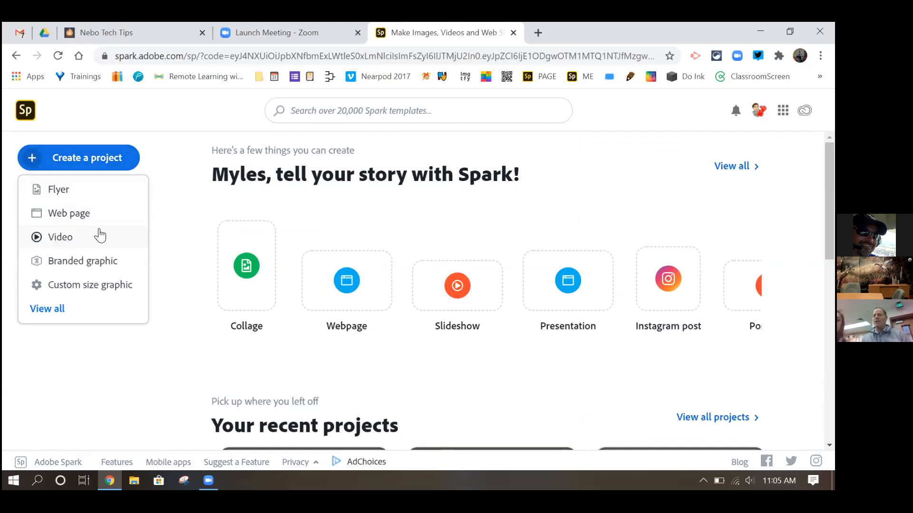
{"action": "left_click", "coordinate": [179, 216]}
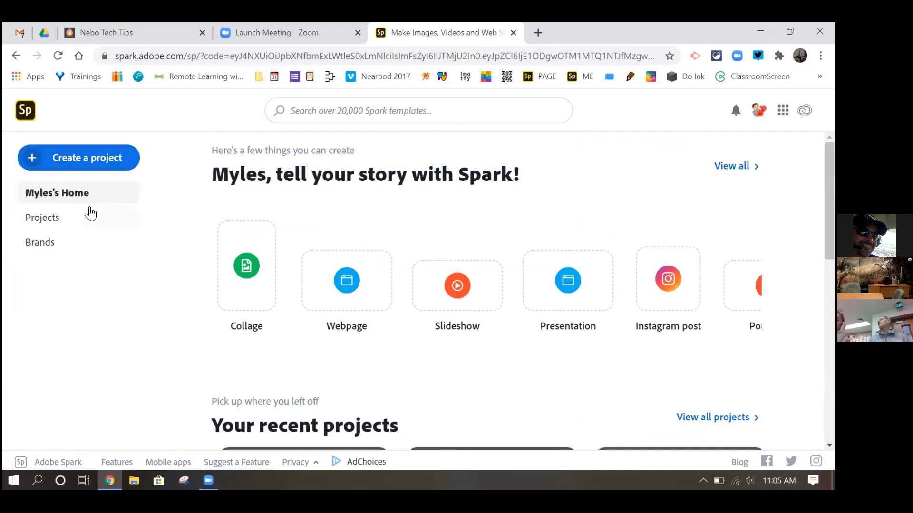
Open the existing Test Video project for editing from the saved projects
{"action": "left_click", "coordinate": [43, 222]}
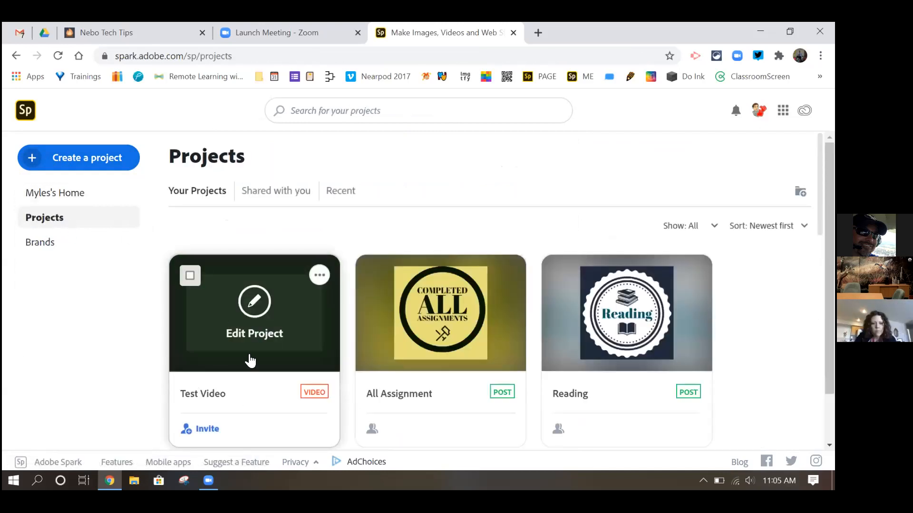
{"action": "left_click", "coordinate": [256, 311]}
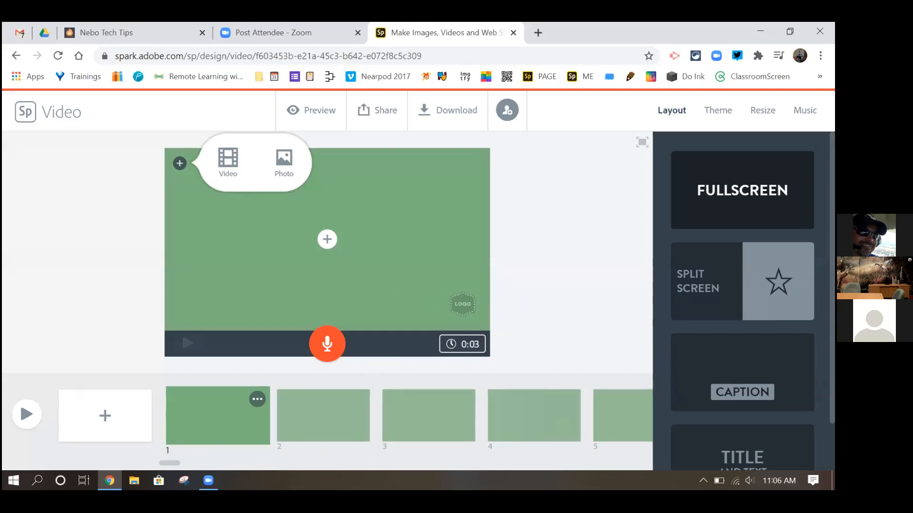
{"action": "mouse_move", "coordinate": [176, 466]}
{"action": "left_mouse_down"}
{"action": "mouse_move", "coordinate": [643, 470]}
{"action": "mouse_move", "coordinate": [179, 468]}
{"action": "left_mouse_up"}
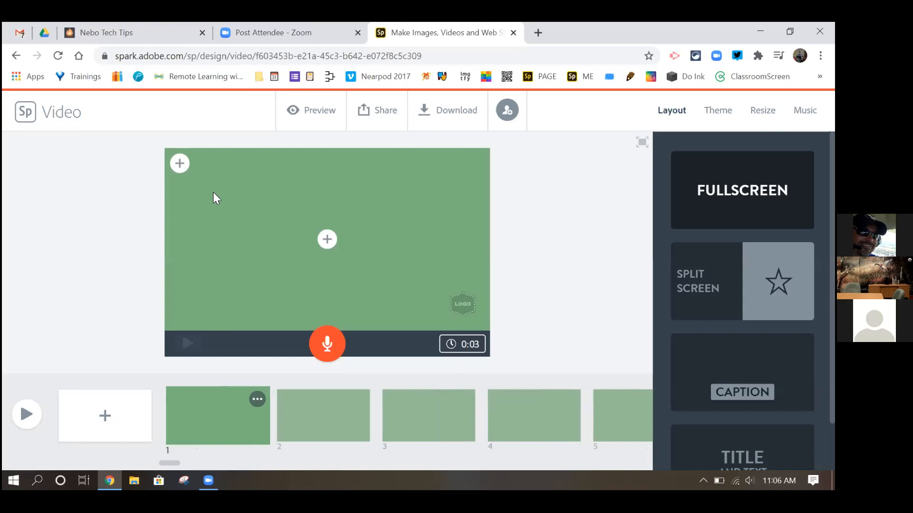
Connect Google Drive as a photo source using the existing Google account and allow Adobe Spark access to it
{"action": "left_click", "coordinate": [180, 164]}
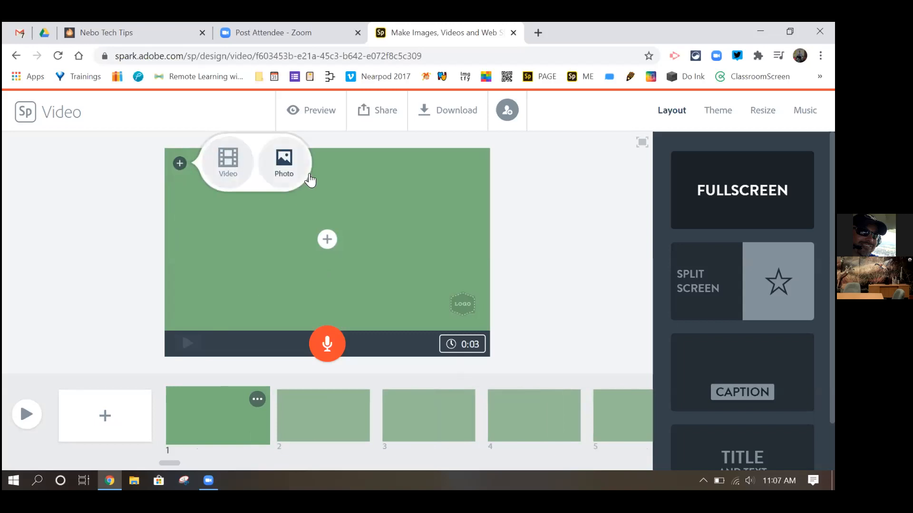
{"action": "left_click", "coordinate": [284, 164]}
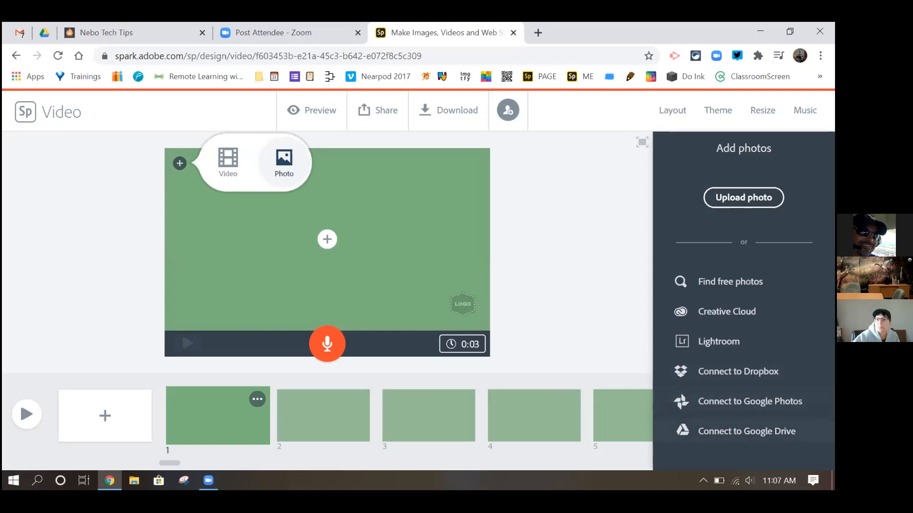
{"action": "left_click", "coordinate": [738, 433]}
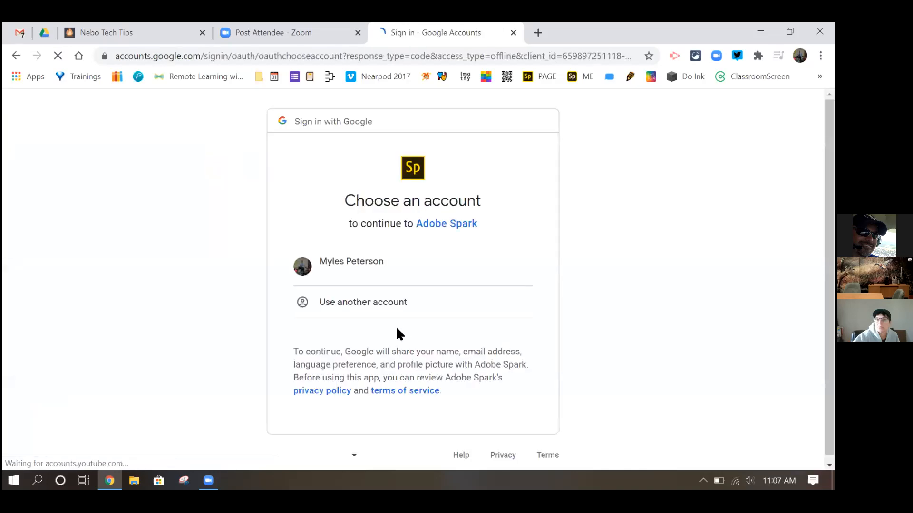
{"action": "left_click", "coordinate": [355, 263]}
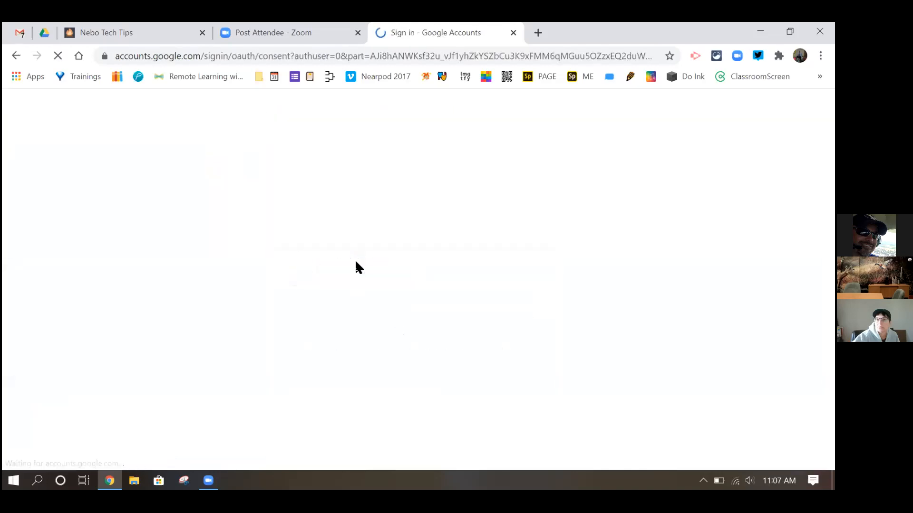
{"action": "scroll", "coordinate": [418, 338], "scroll_direction": "down", "scroll_amount": 4}
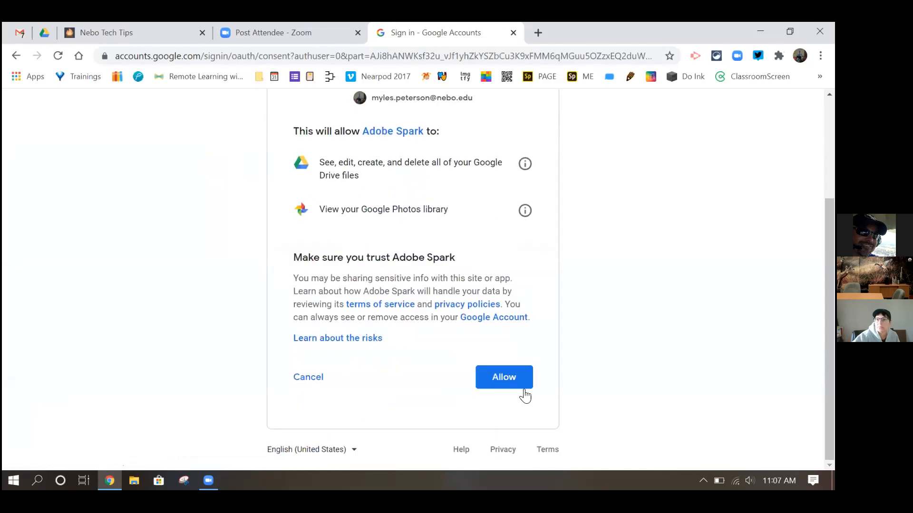
{"action": "left_click", "coordinate": [511, 374]}
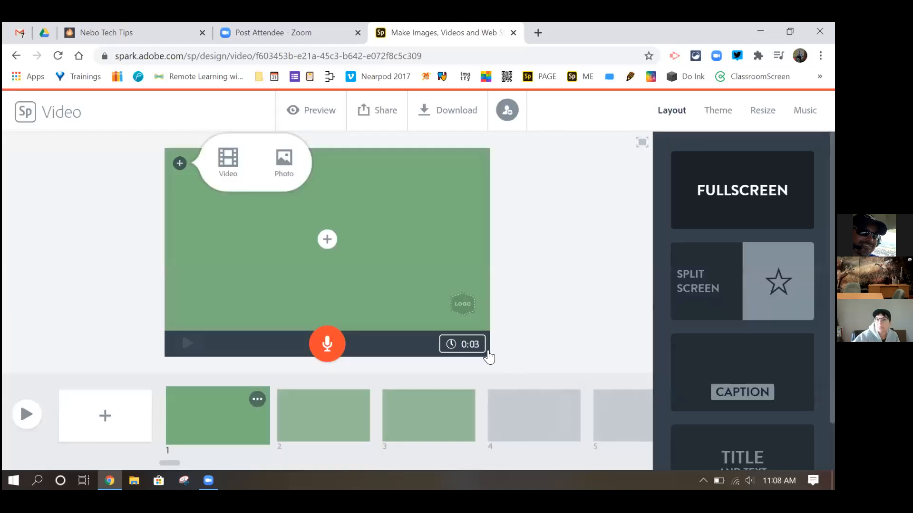
Search the Google Drive images for "photos" and insert the Mystery Skype picture into the first slide
{"action": "left_click", "coordinate": [283, 164]}
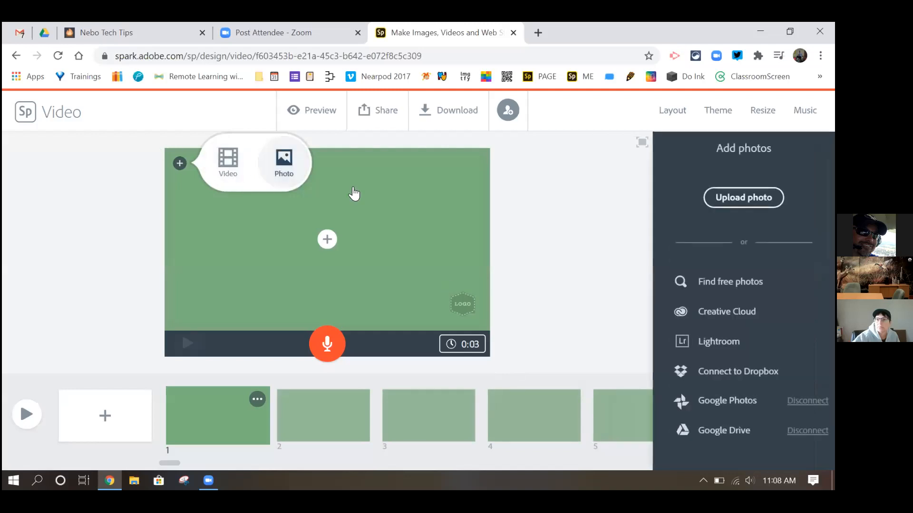
{"action": "left_click", "coordinate": [717, 426]}
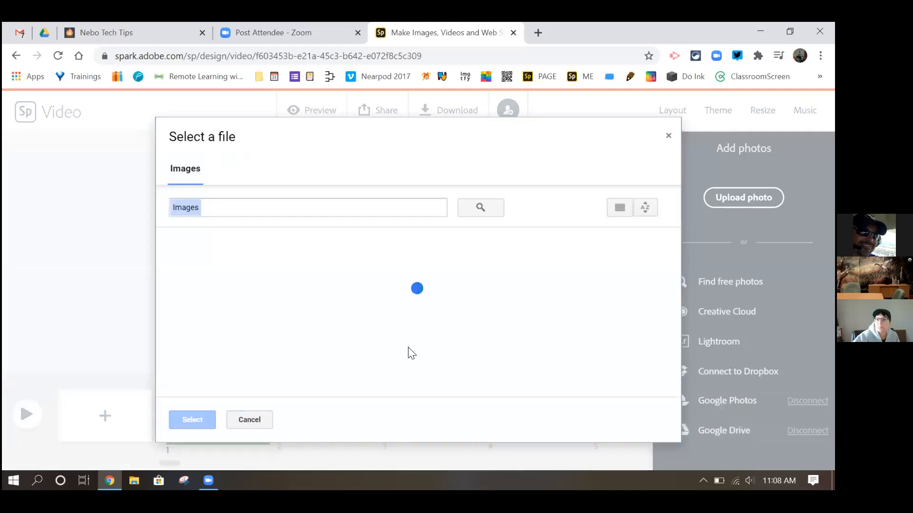
{"action": "scroll", "coordinate": [309, 323], "scroll_direction": "down", "scroll_amount": 6}
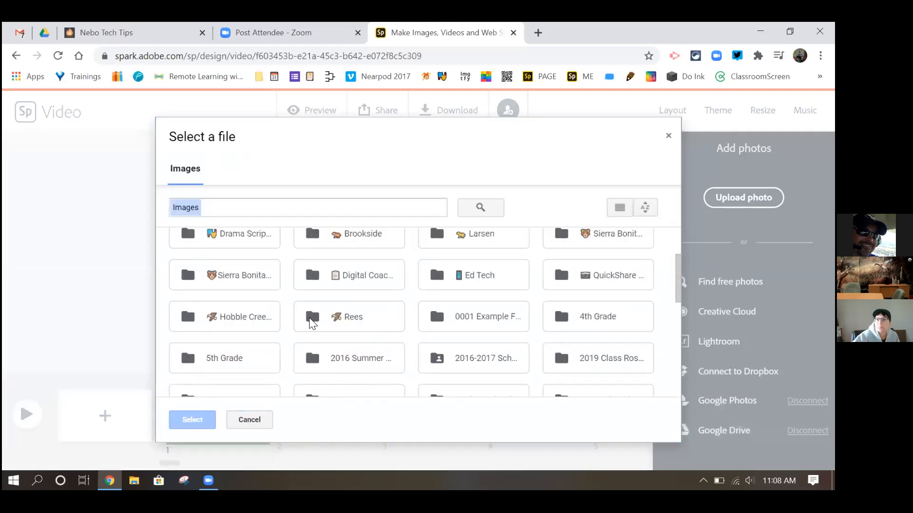
{"action": "scroll", "coordinate": [312, 325], "scroll_direction": "down", "scroll_amount": 4}
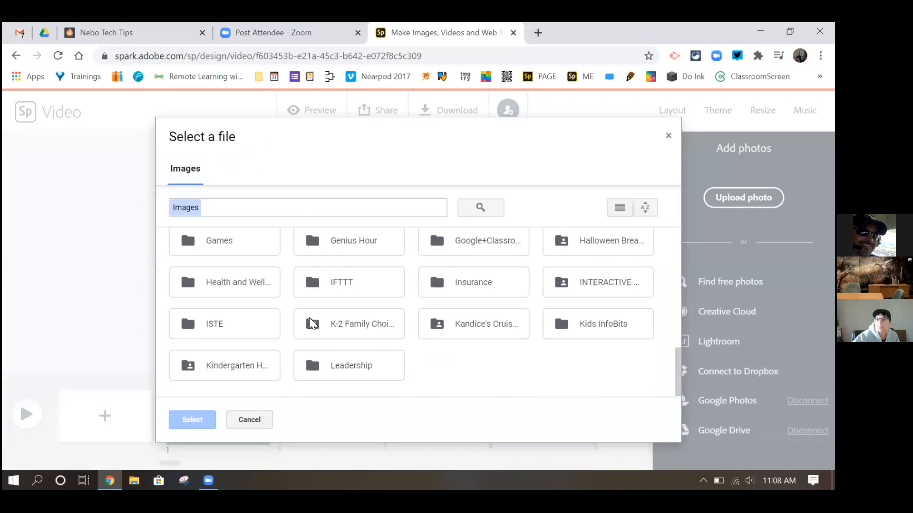
{"action": "scroll", "coordinate": [312, 325], "scroll_direction": "up", "scroll_amount": 2}
{"action": "scroll", "coordinate": [312, 325], "scroll_direction": "down", "scroll_amount": 2}
{"action": "left_click", "coordinate": [267, 204]}
{"action": "type", "text": "pho"}
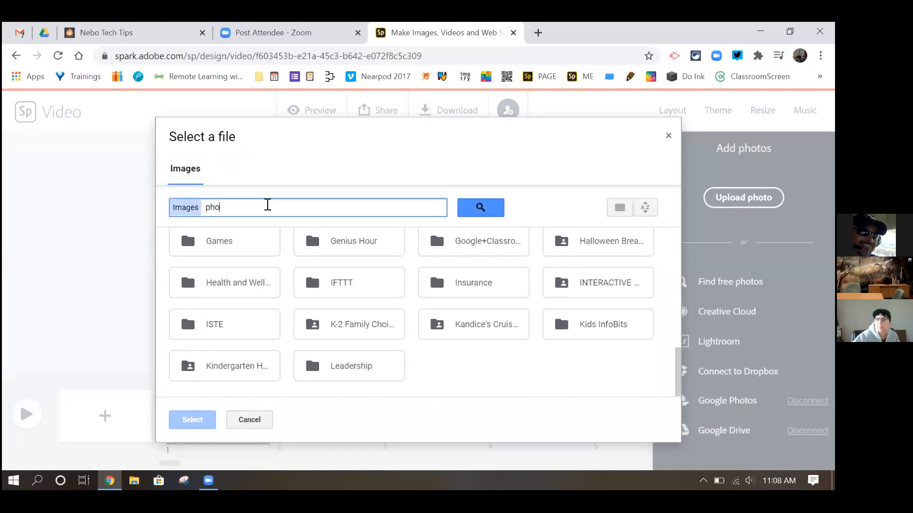
{"action": "type", "text": "tos"}
{"action": "key", "text": "Return"}
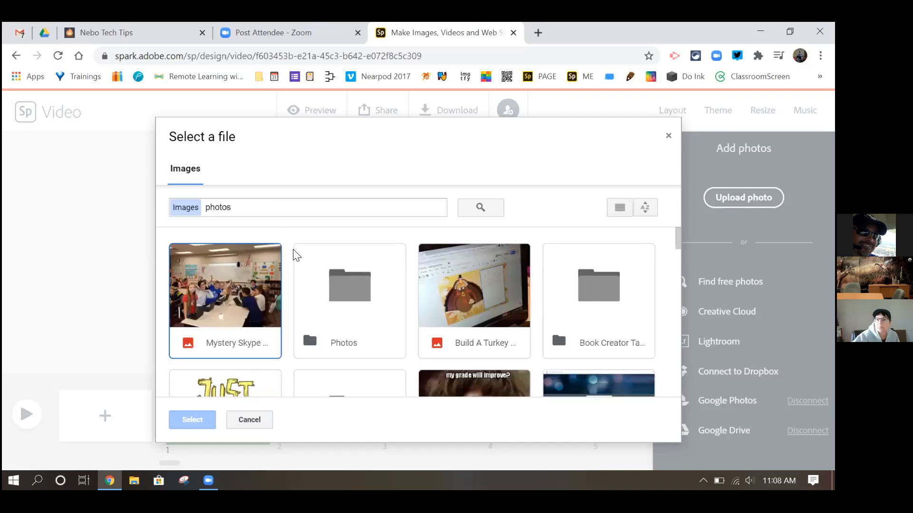
{"action": "left_click", "coordinate": [220, 297]}
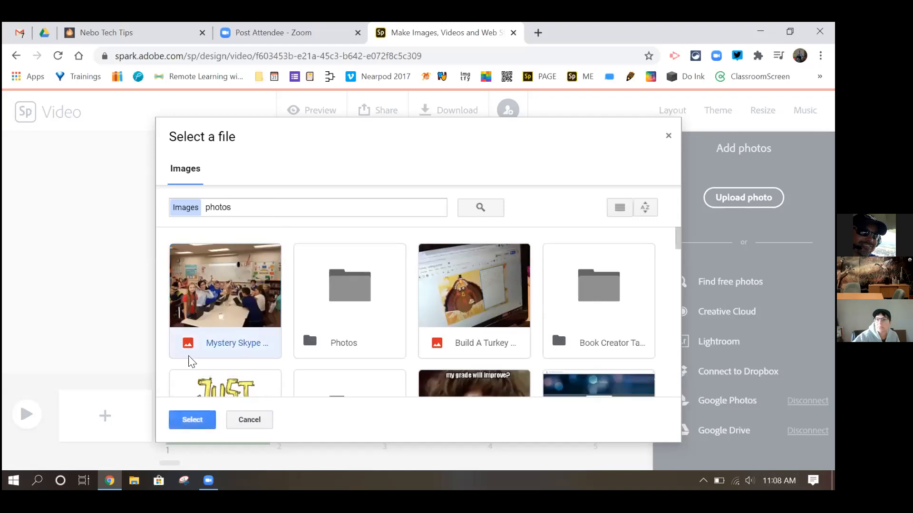
{"action": "left_click", "coordinate": [195, 421]}
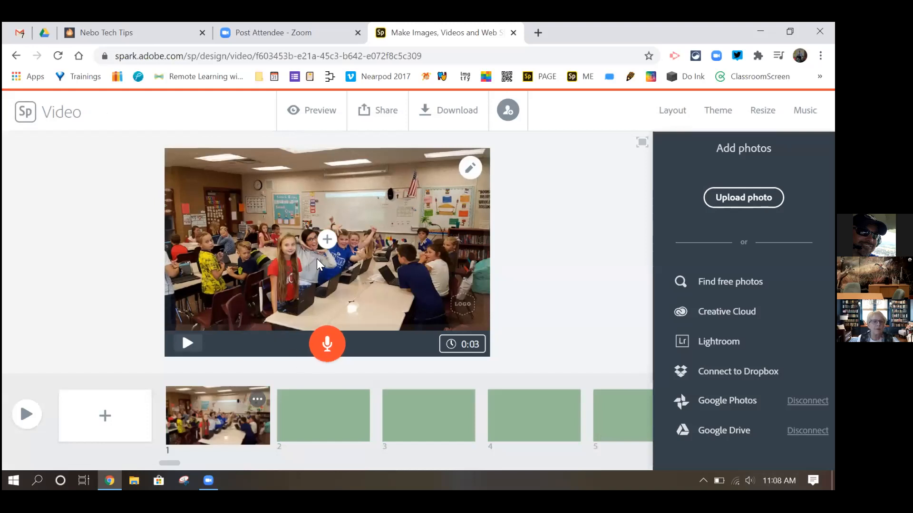
Add a text title with the teacher's name followed by "Class" to the first slide and move it to the photo's upper-left area
{"action": "left_click", "coordinate": [326, 244]}
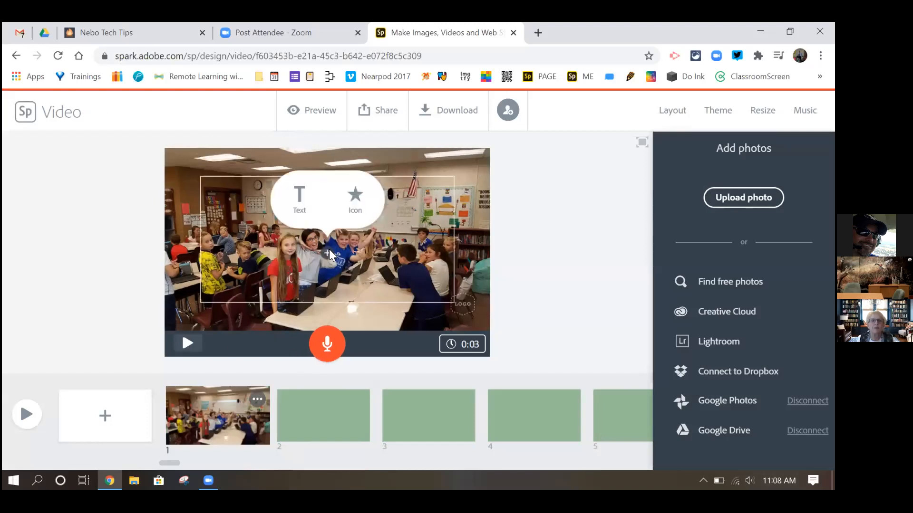
{"action": "left_click", "coordinate": [294, 206]}
{"action": "type", "text": "MR. Petreson"}
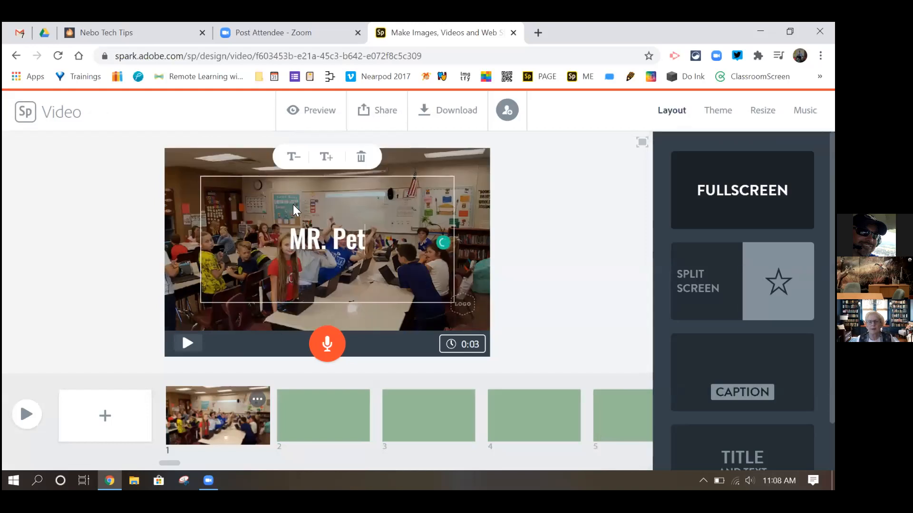
{"action": "key", "text": "BackSpace"}
{"action": "key", "text": "BackSpace"}
{"action": "key", "text": "BackSpace"}
{"action": "type", "text": "erson's"}
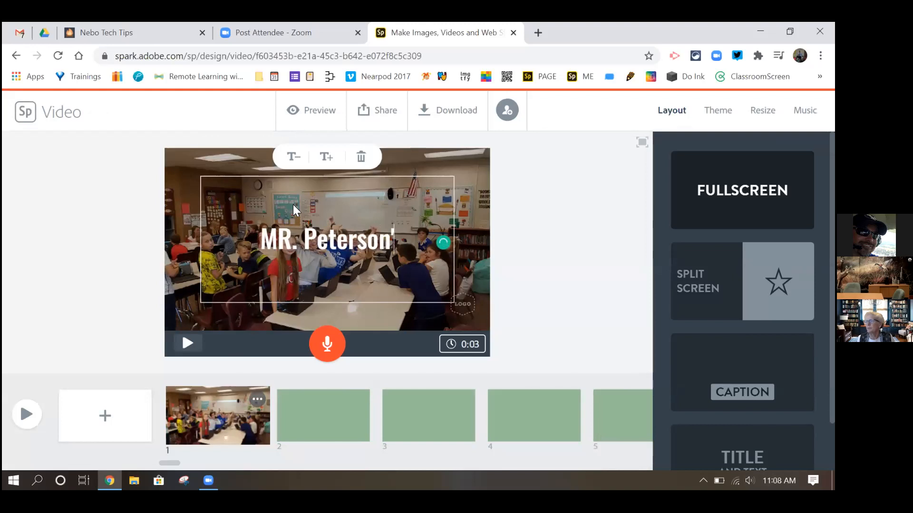
{"action": "type", "text": " Class"}
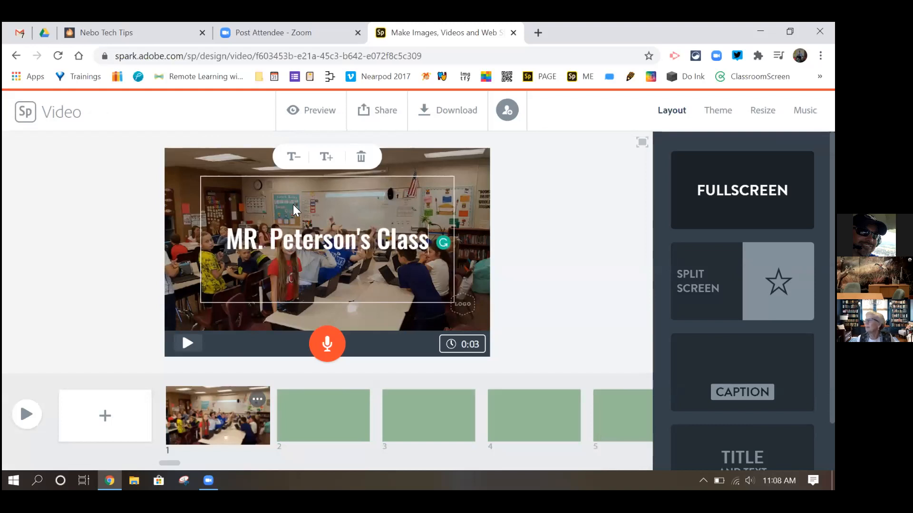
{"action": "left_click", "coordinate": [542, 304]}
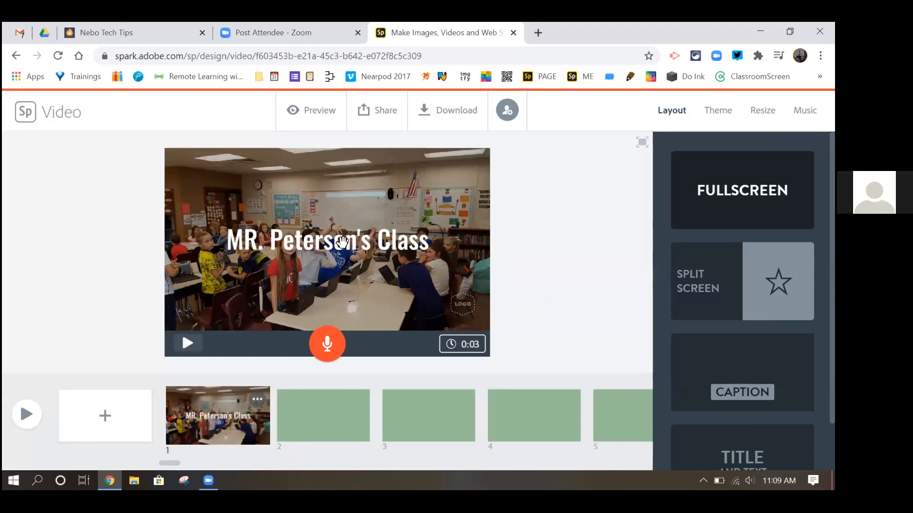
{"action": "left_click_drag", "start_coordinate": [330, 251], "coordinate": [279, 160]}
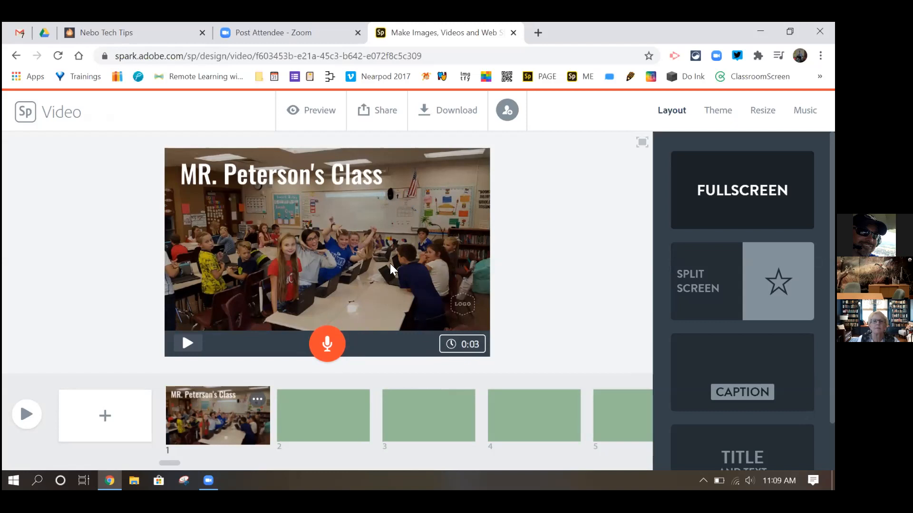
Try a 4-second duration for the first slide and set it back to 3 seconds
{"action": "left_click", "coordinate": [464, 346]}
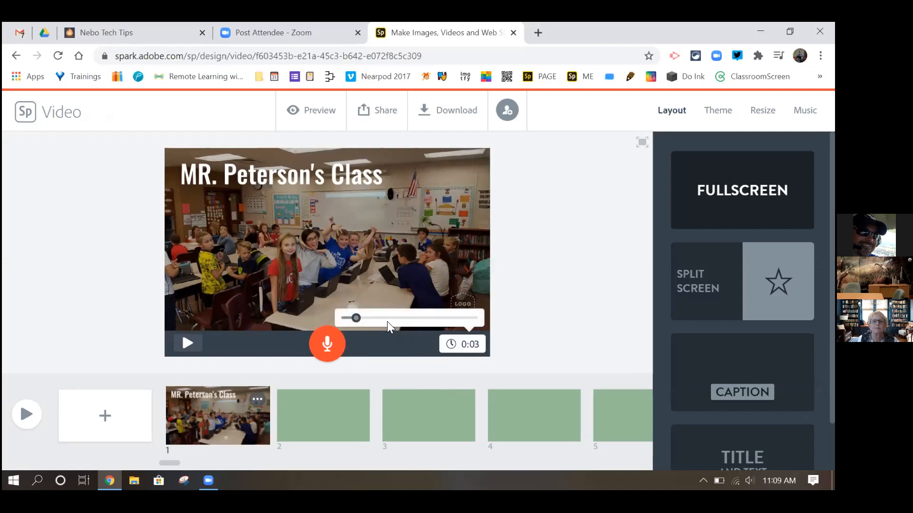
{"action": "left_click", "coordinate": [357, 318]}
{"action": "left_click_drag", "start_coordinate": [357, 318], "coordinate": [359, 318]}
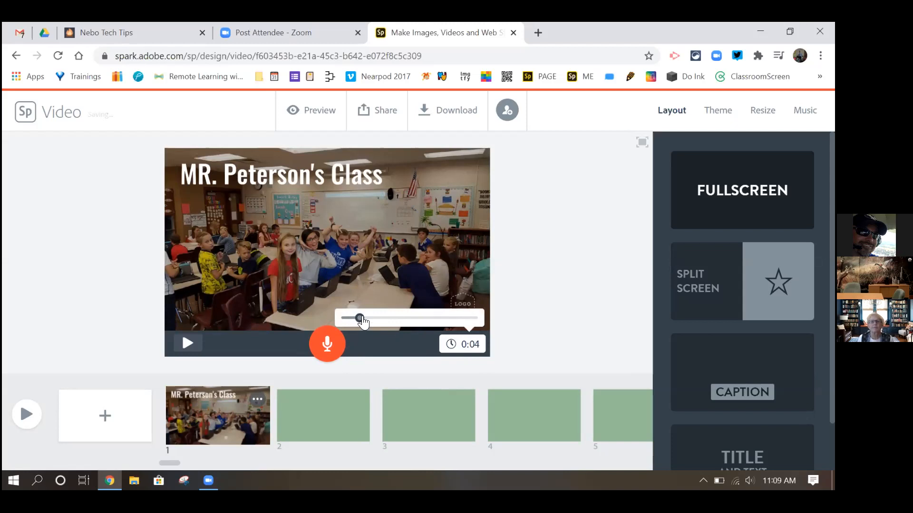
{"action": "mouse_move", "coordinate": [360, 318]}
{"action": "left_mouse_down"}
{"action": "mouse_move", "coordinate": [473, 319]}
{"action": "mouse_move", "coordinate": [357, 325]}
{"action": "left_mouse_up"}
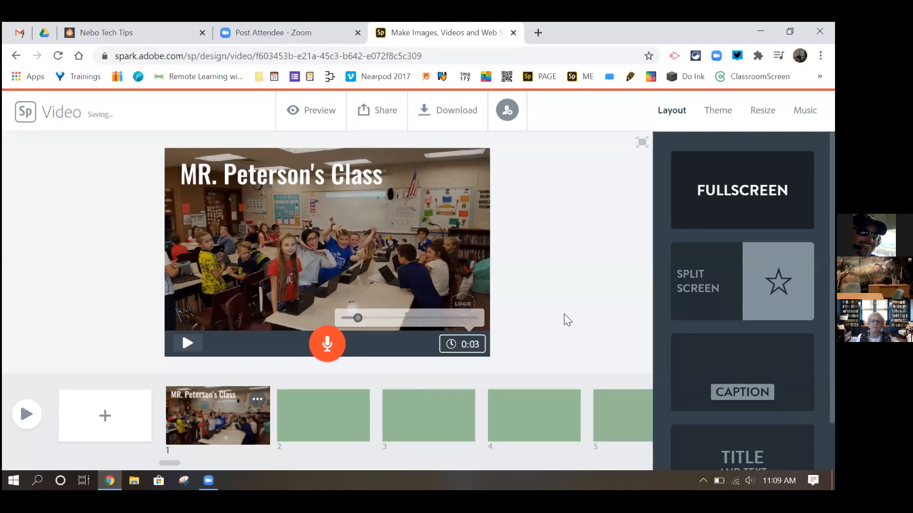
Open the Google Drive image picker for the empty second slide, browse the images and clear the "photos" search term
{"action": "left_click", "coordinate": [322, 421]}
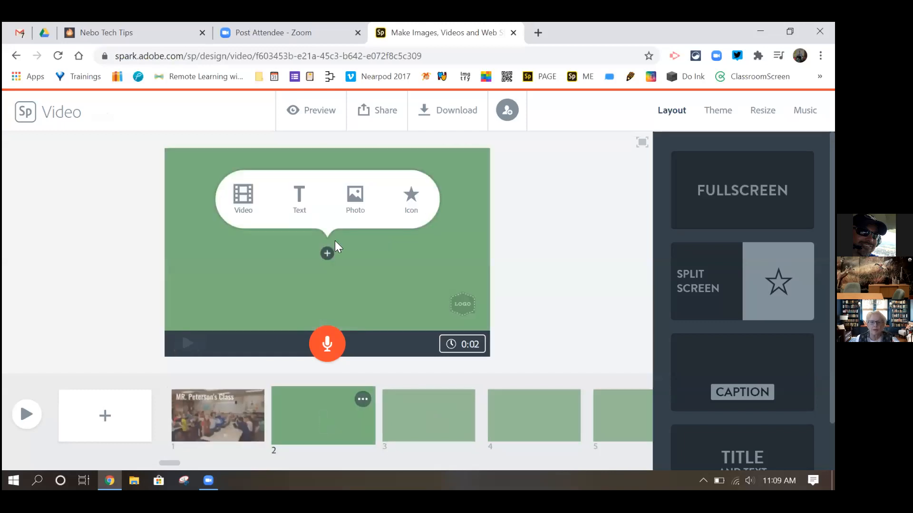
{"action": "left_click", "coordinate": [356, 200]}
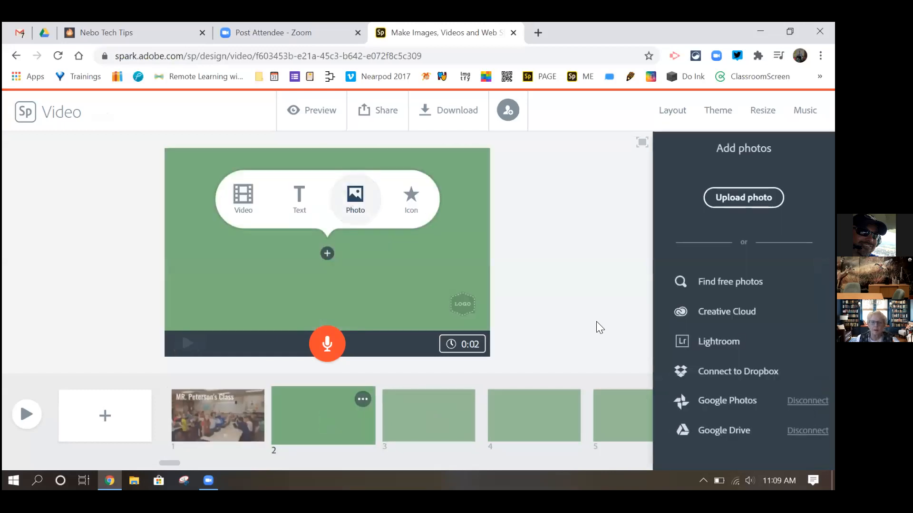
{"action": "left_click", "coordinate": [713, 433]}
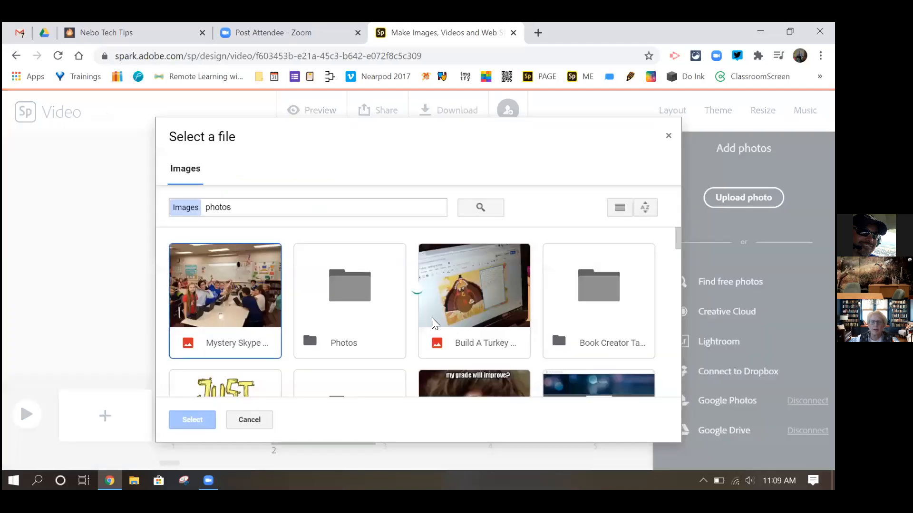
{"action": "scroll", "coordinate": [479, 326], "scroll_direction": "down", "scroll_amount": 5}
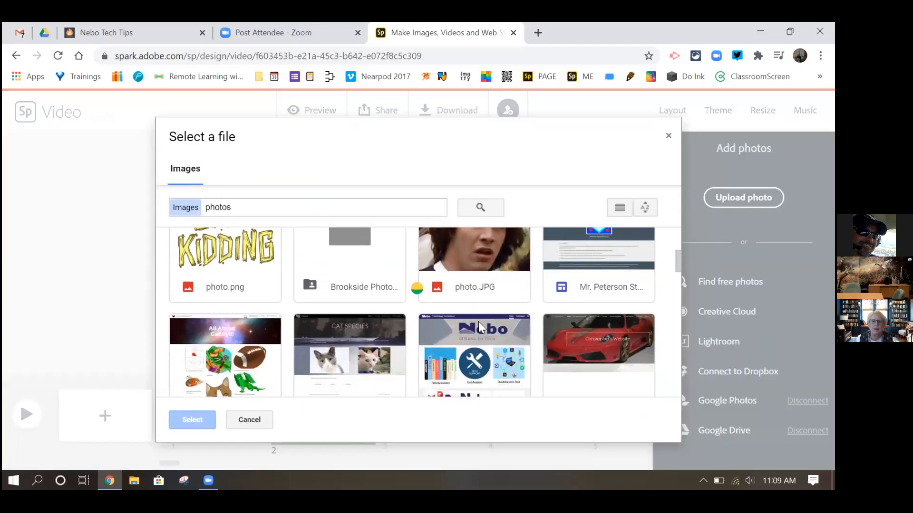
{"action": "scroll", "coordinate": [478, 321], "scroll_direction": "down", "scroll_amount": 10}
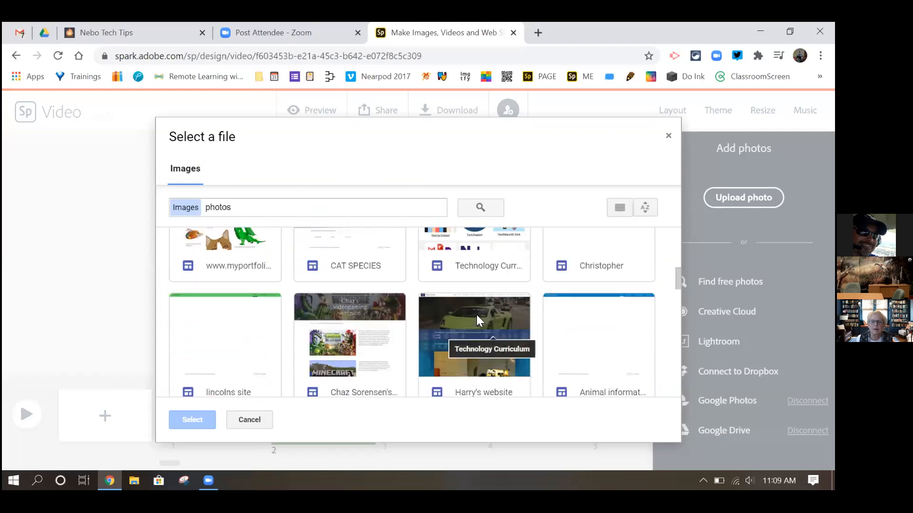
{"action": "left_click", "coordinate": [251, 211]}
{"action": "key", "text": "BackSpace"}
{"action": "key", "text": "BackSpace"}
{"action": "key", "text": "BackSpace"}
{"action": "key", "text": "BackSpace"}
{"action": "key", "text": "BackSpace"}
{"action": "key", "text": "BackSpace"}
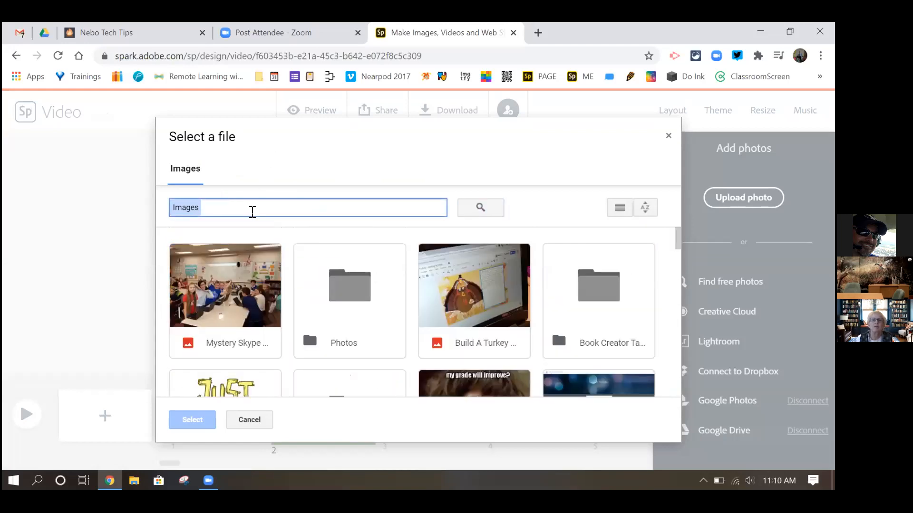
Insert the Hour of Code classroom picture from the Google Drive Photos folder into the second slide
{"action": "double_click", "coordinate": [326, 268]}
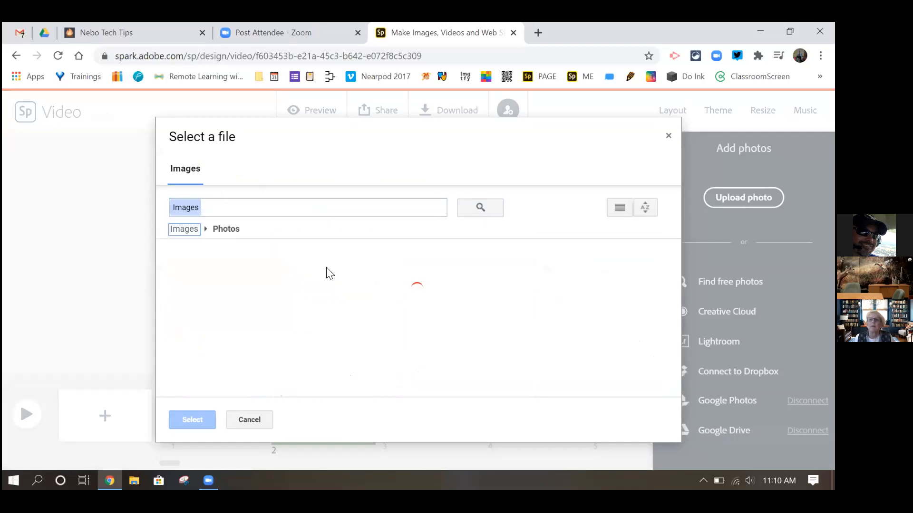
{"action": "scroll", "coordinate": [327, 273], "scroll_direction": "down", "scroll_amount": 3}
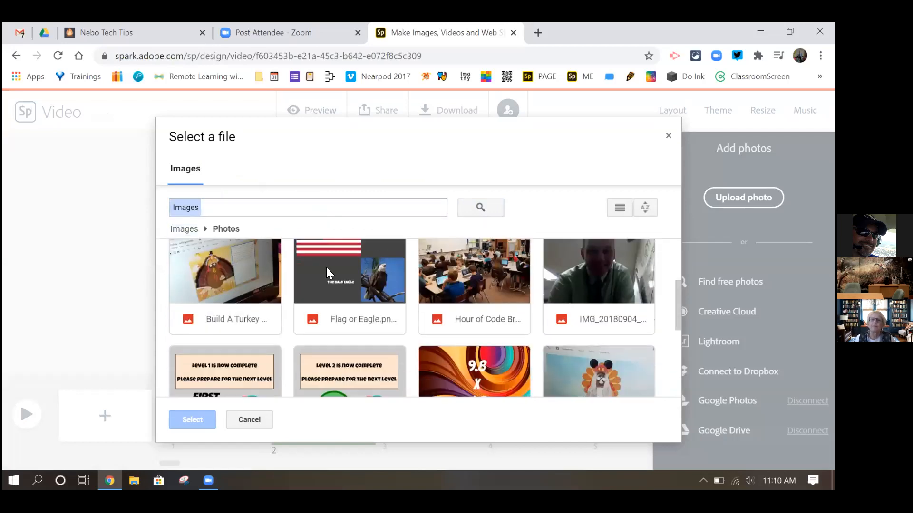
{"action": "left_click", "coordinate": [469, 279]}
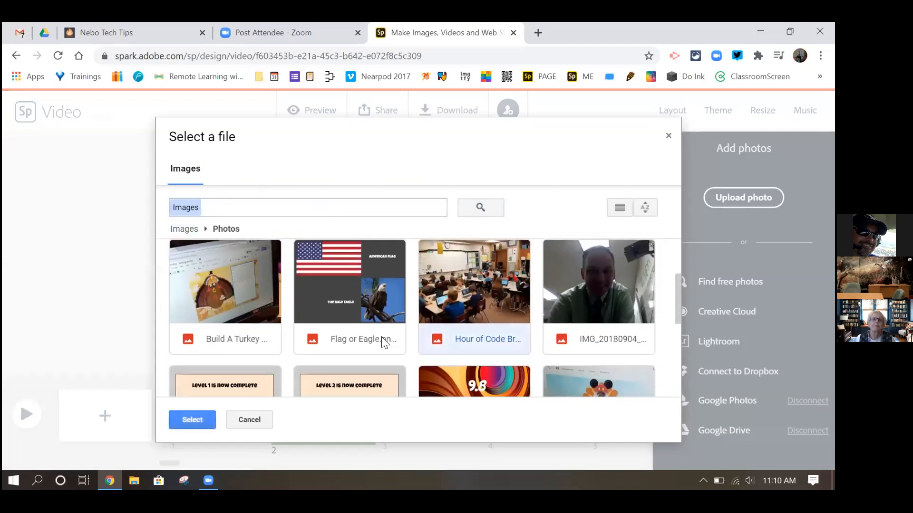
{"action": "left_click", "coordinate": [188, 421]}
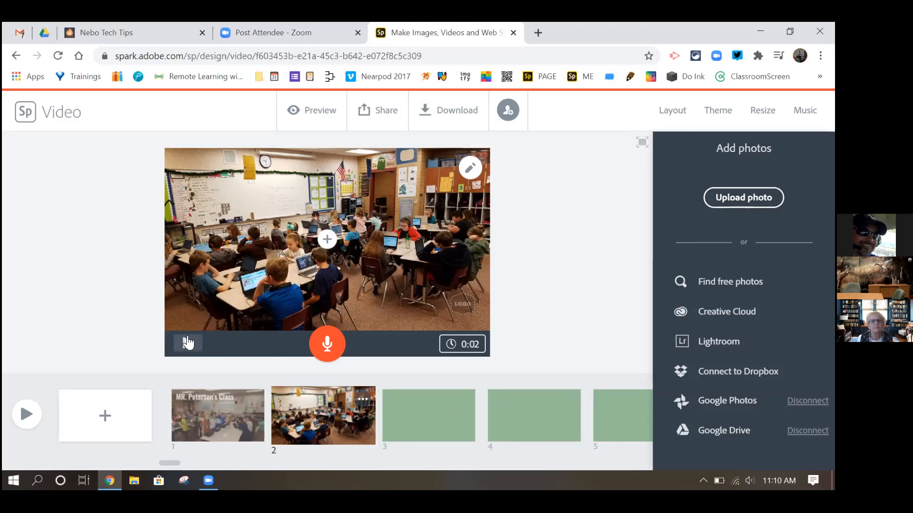
Play the video from the first slide through both photo slides, pause it and close the preview
{"action": "left_click", "coordinate": [208, 410]}
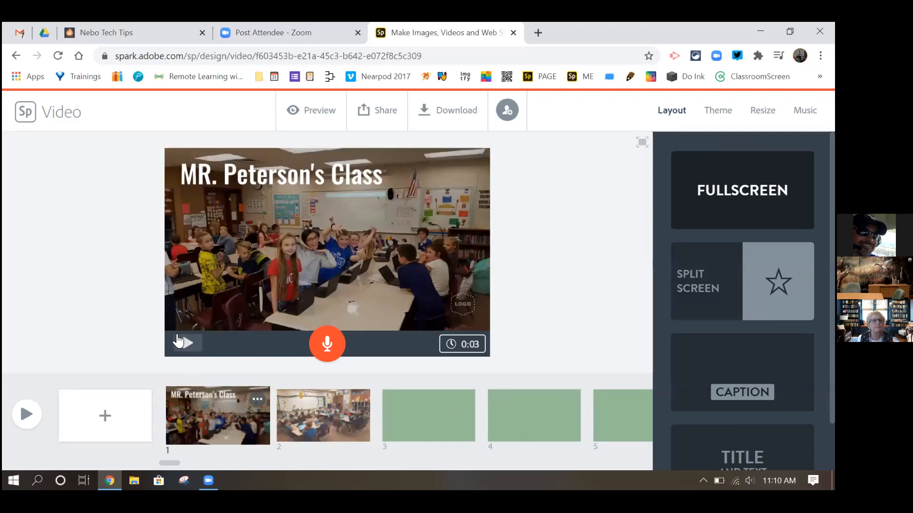
{"action": "left_click", "coordinate": [27, 414]}
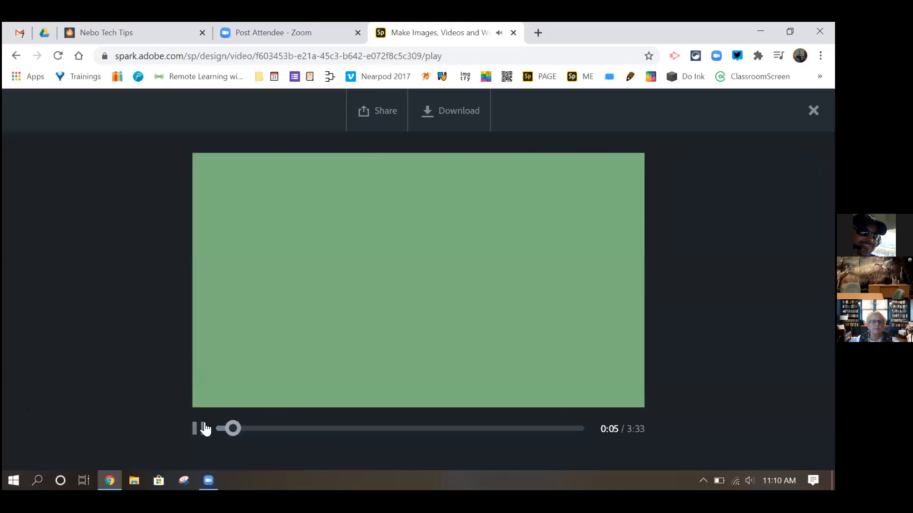
{"action": "left_click", "coordinate": [200, 429]}
{"action": "left_click", "coordinate": [813, 110]}
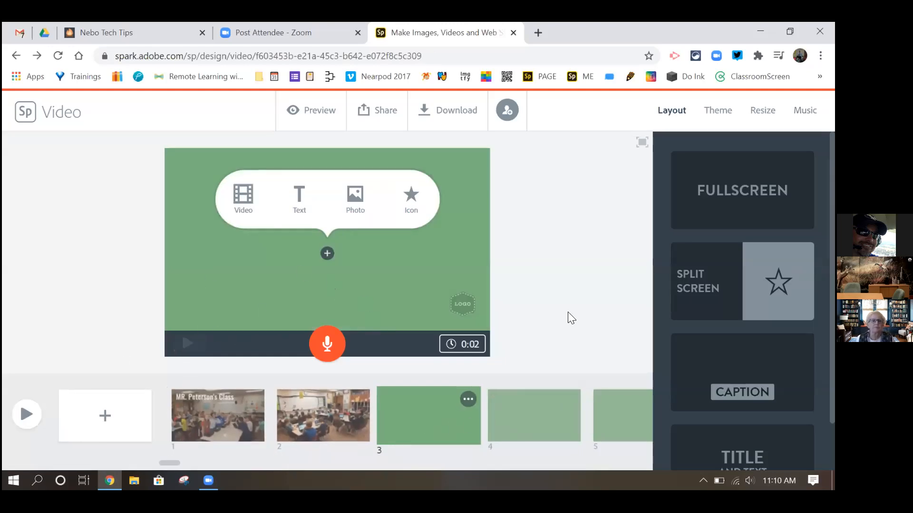
Examine the built-in music tracks offered for the video across the mood categories, from Happy to Warm
{"action": "left_click", "coordinate": [805, 110]}
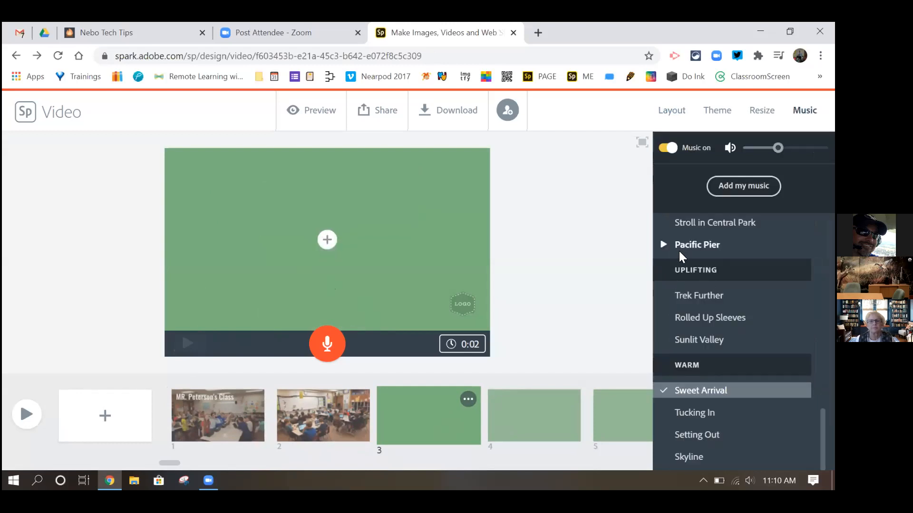
{"action": "scroll", "coordinate": [691, 320], "scroll_direction": "up", "scroll_amount": 6}
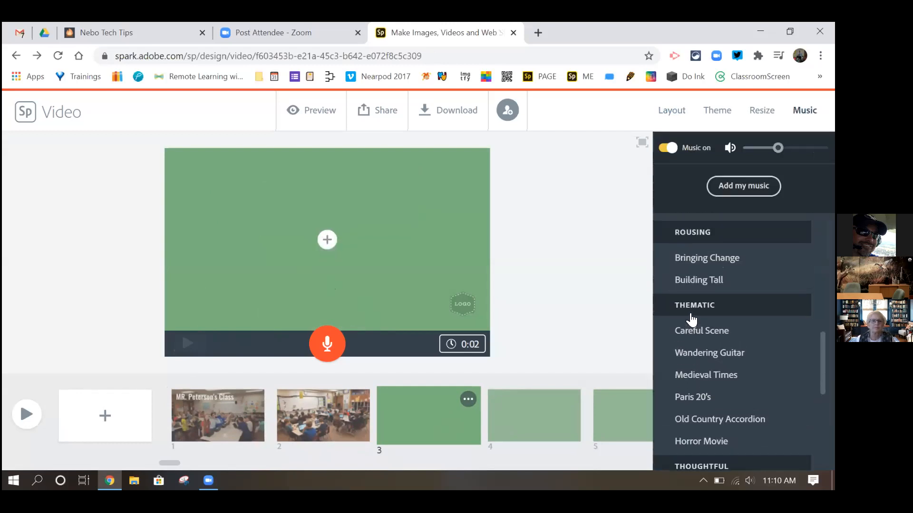
{"action": "scroll", "coordinate": [691, 320], "scroll_direction": "down", "scroll_amount": 2}
{"action": "scroll", "coordinate": [691, 319], "scroll_direction": "down", "scroll_amount": 4}
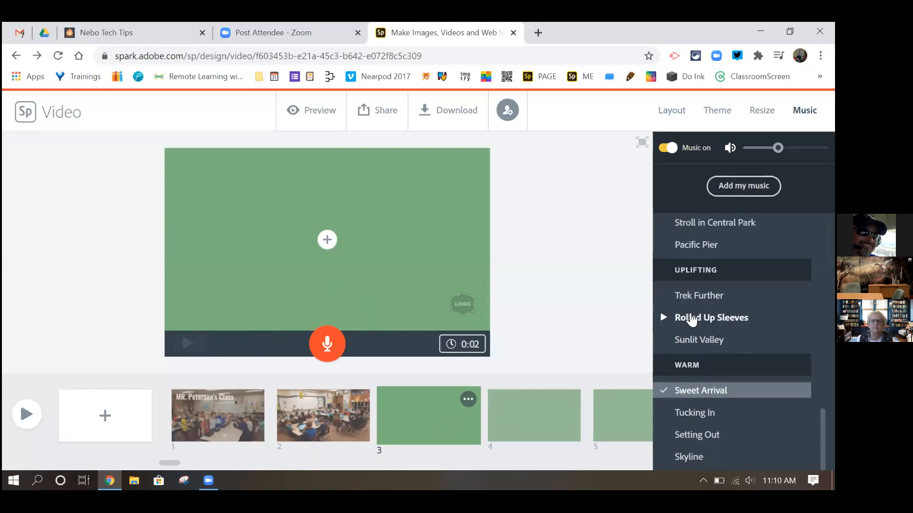
{"action": "scroll", "coordinate": [690, 320], "scroll_direction": "up", "scroll_amount": 10}
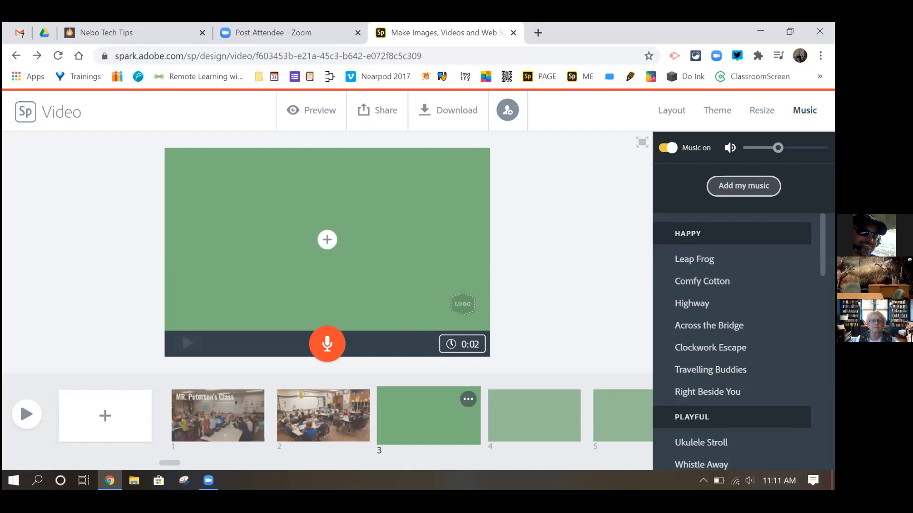
{"action": "left_click", "coordinate": [672, 328]}
{"action": "scroll", "coordinate": [697, 447], "scroll_direction": "down", "scroll_amount": 5}
{"action": "scroll", "coordinate": [696, 447], "scroll_direction": "up", "scroll_amount": 5}
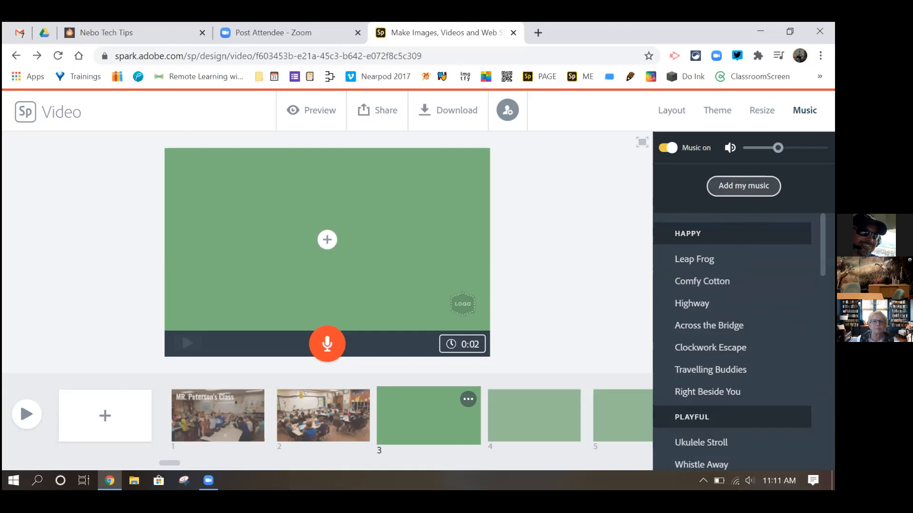
Publish the video titled "Test Video" in the Education category and create its shareable link
{"action": "left_click", "coordinate": [208, 411]}
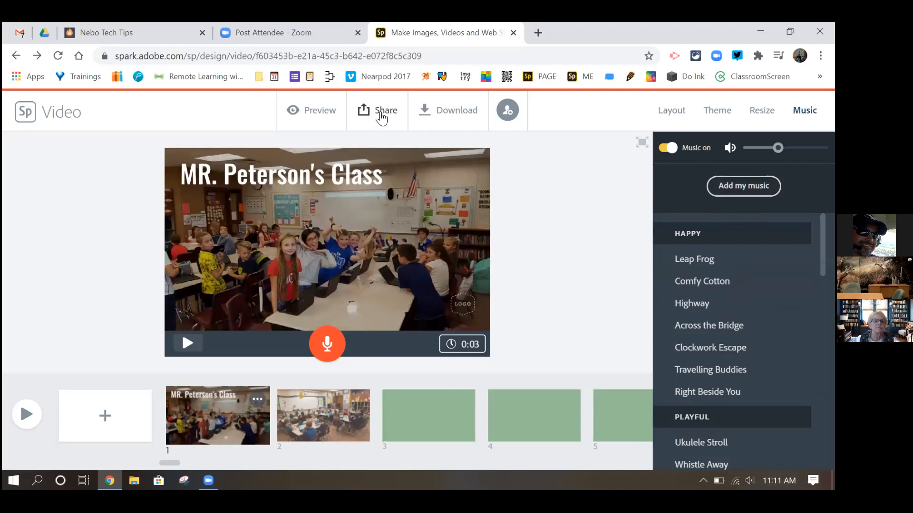
{"action": "left_click", "coordinate": [383, 114]}
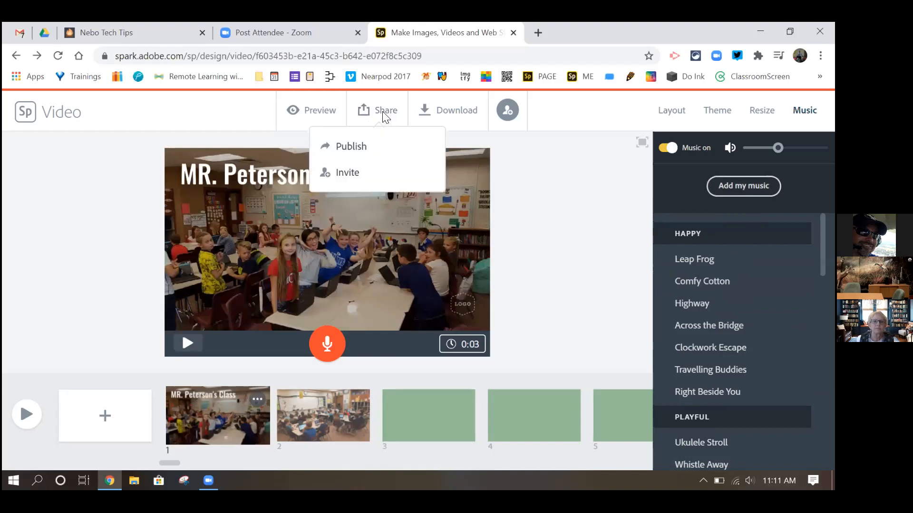
{"action": "left_click", "coordinate": [352, 149]}
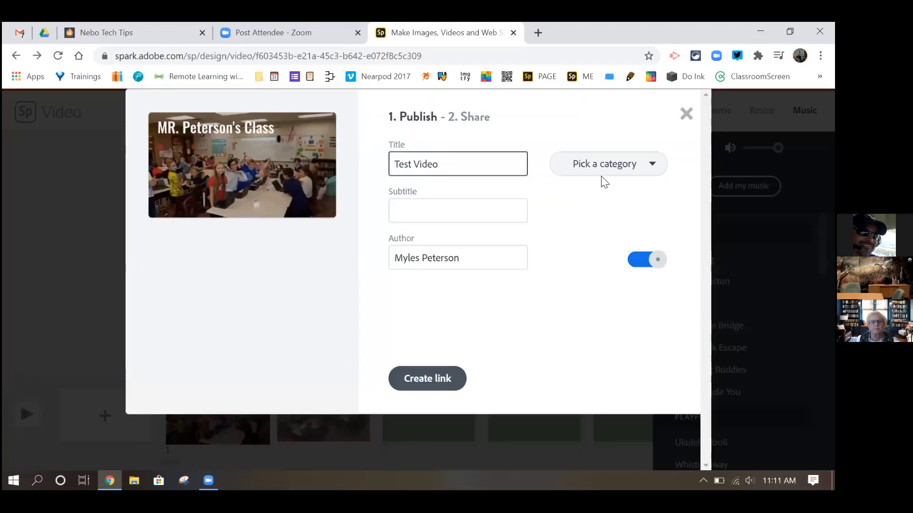
{"action": "left_click", "coordinate": [624, 166]}
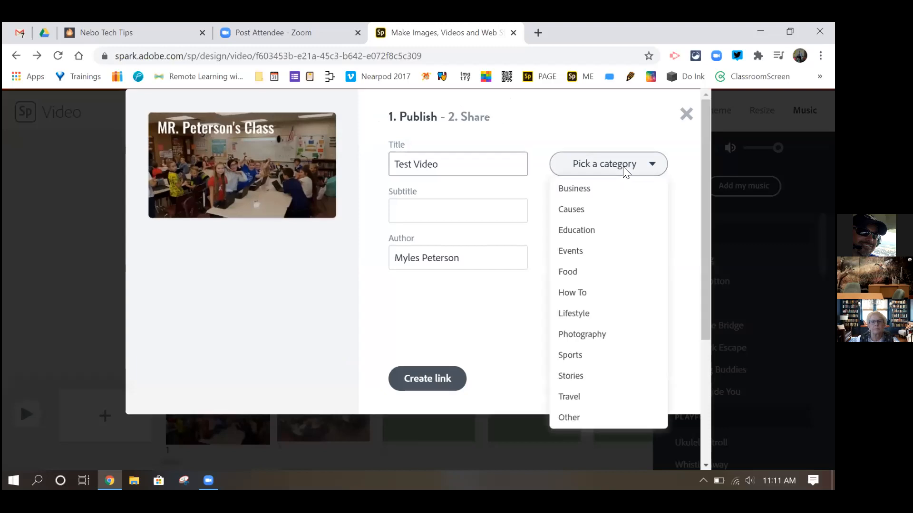
{"action": "left_click", "coordinate": [579, 237]}
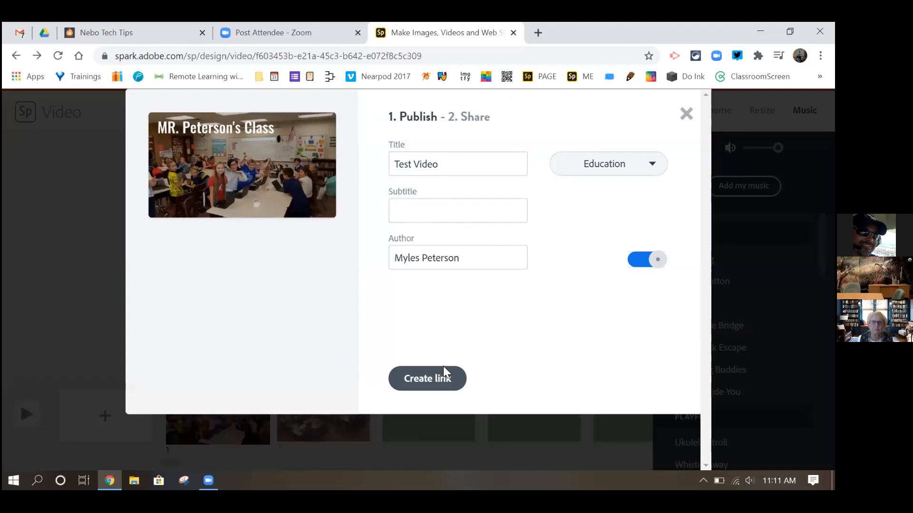
{"action": "left_click", "coordinate": [434, 380]}
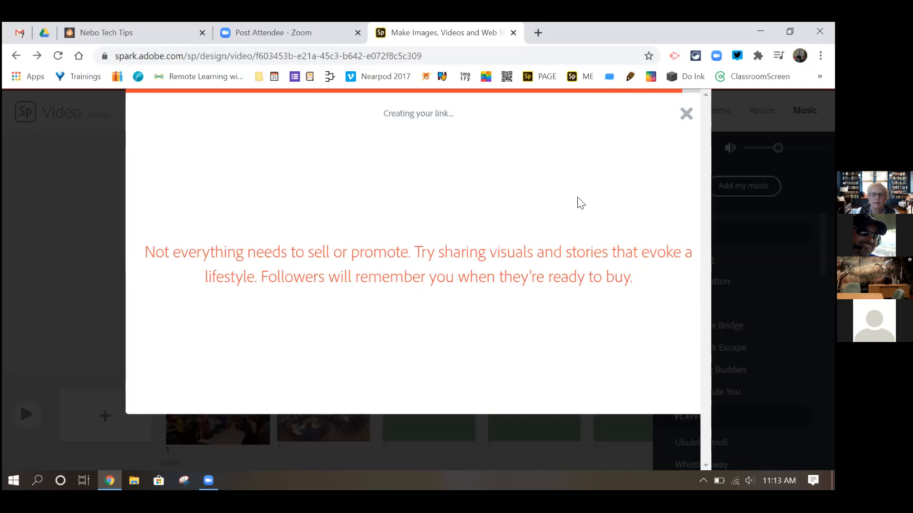
Copy the published video's shareable link and close the sharing dialog
{"action": "left_click", "coordinate": [645, 167]}
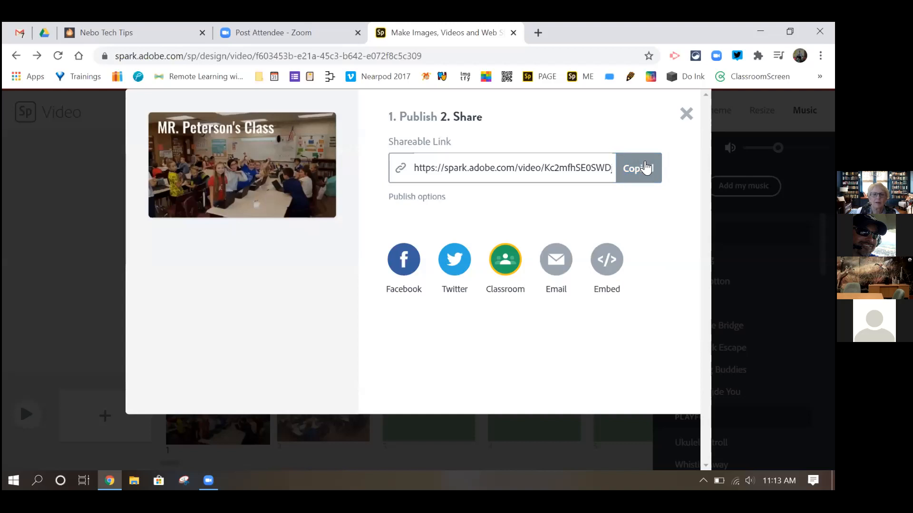
{"action": "triple_click", "coordinate": [668, 123]}
{"action": "left_click", "coordinate": [685, 117]}
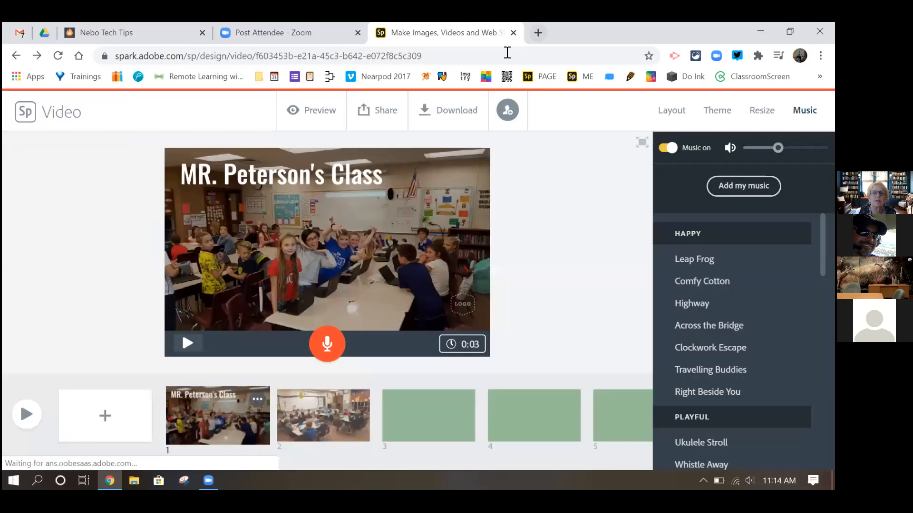
Open the copied video link in a new browser tab, check the published page and close that tab
{"action": "left_click", "coordinate": [537, 32]}
{"action": "key", "text": "ctrl+v"}
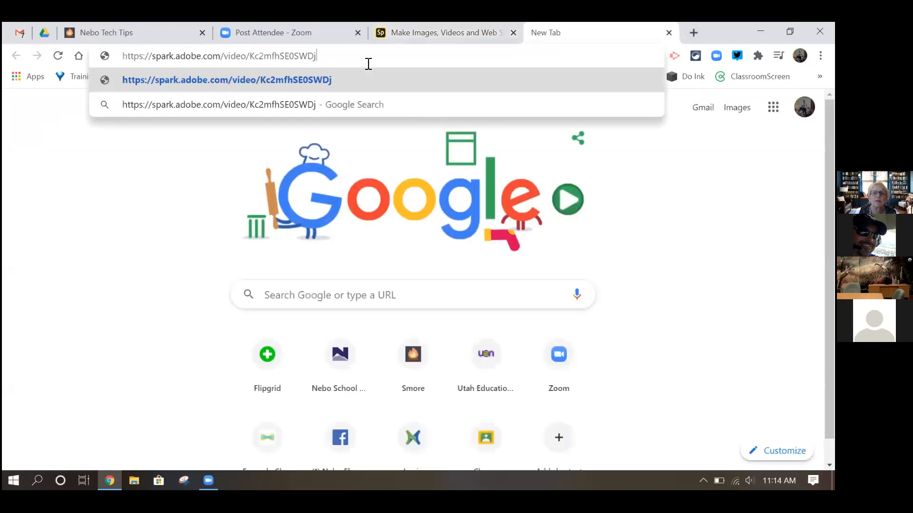
{"action": "key", "text": "Return"}
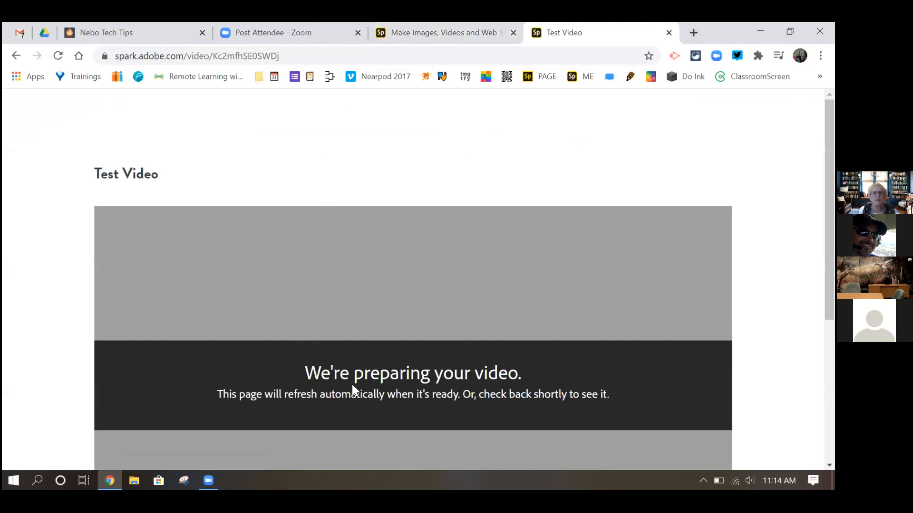
{"action": "scroll", "coordinate": [373, 366], "scroll_direction": "down", "scroll_amount": 2}
{"action": "scroll", "coordinate": [374, 364], "scroll_direction": "up", "scroll_amount": 2}
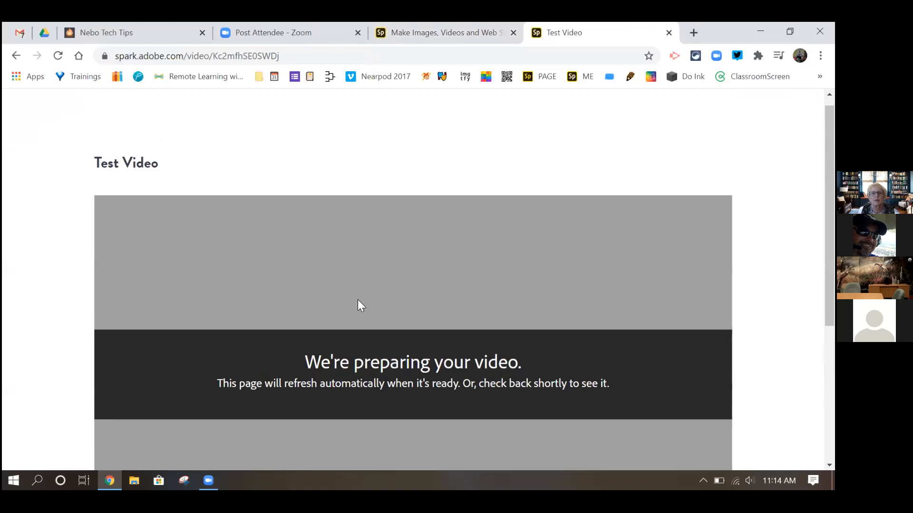
{"action": "left_click", "coordinate": [669, 33]}
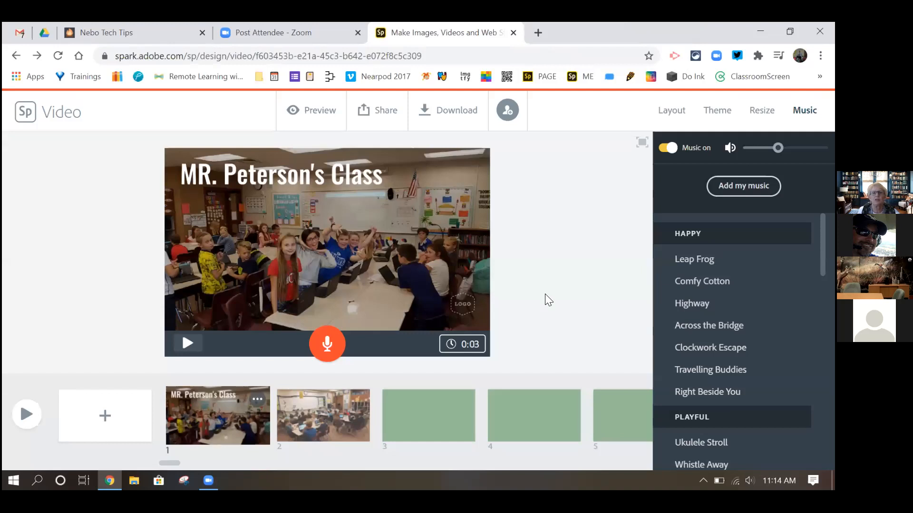
Show the options for the empty third slide and dismiss them without choosing one
{"action": "left_click", "coordinate": [433, 416]}
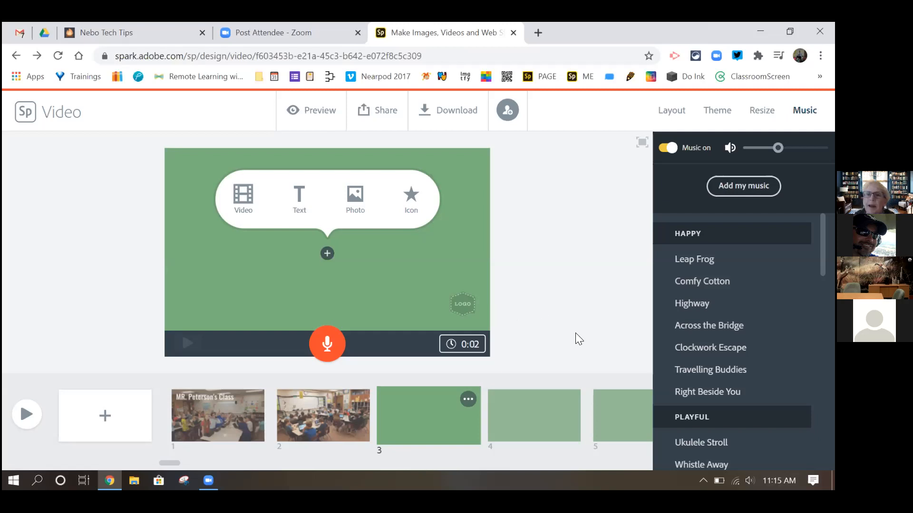
{"action": "left_click", "coordinate": [467, 400]}
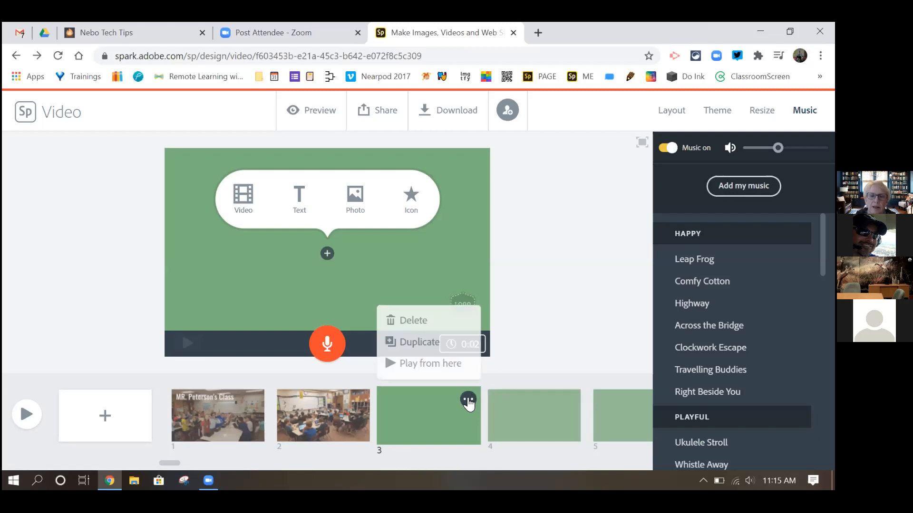
{"action": "left_click", "coordinate": [550, 339]}
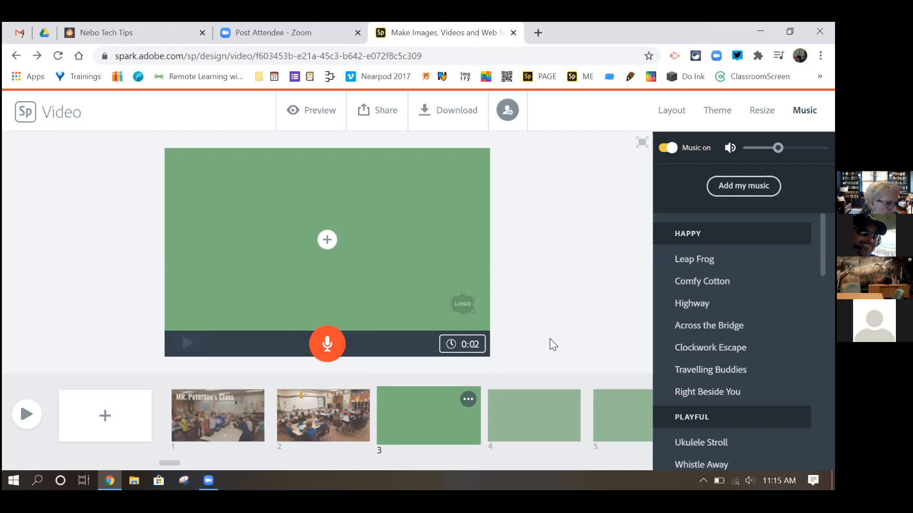